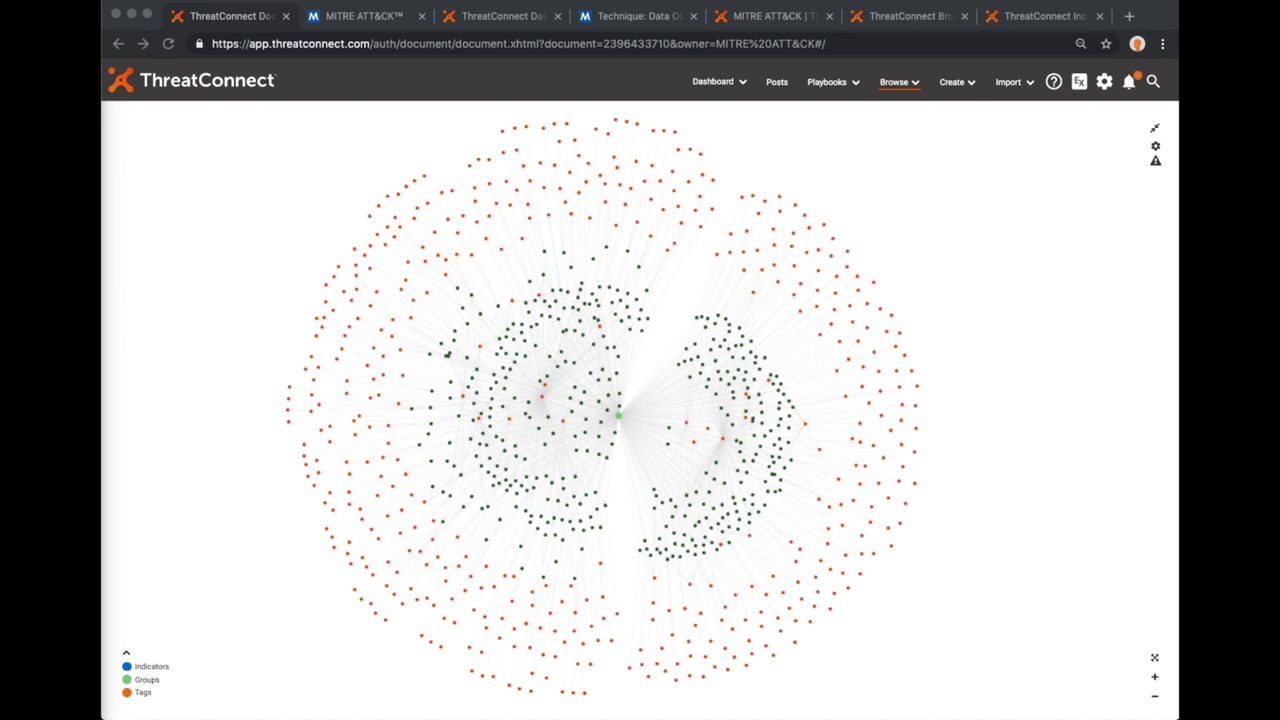
Switch from the ThreatConnect association graph to the MITRE ATT&CK website's Enterprise matrix.
{"action": "left_click", "coordinate": [348, 17]}
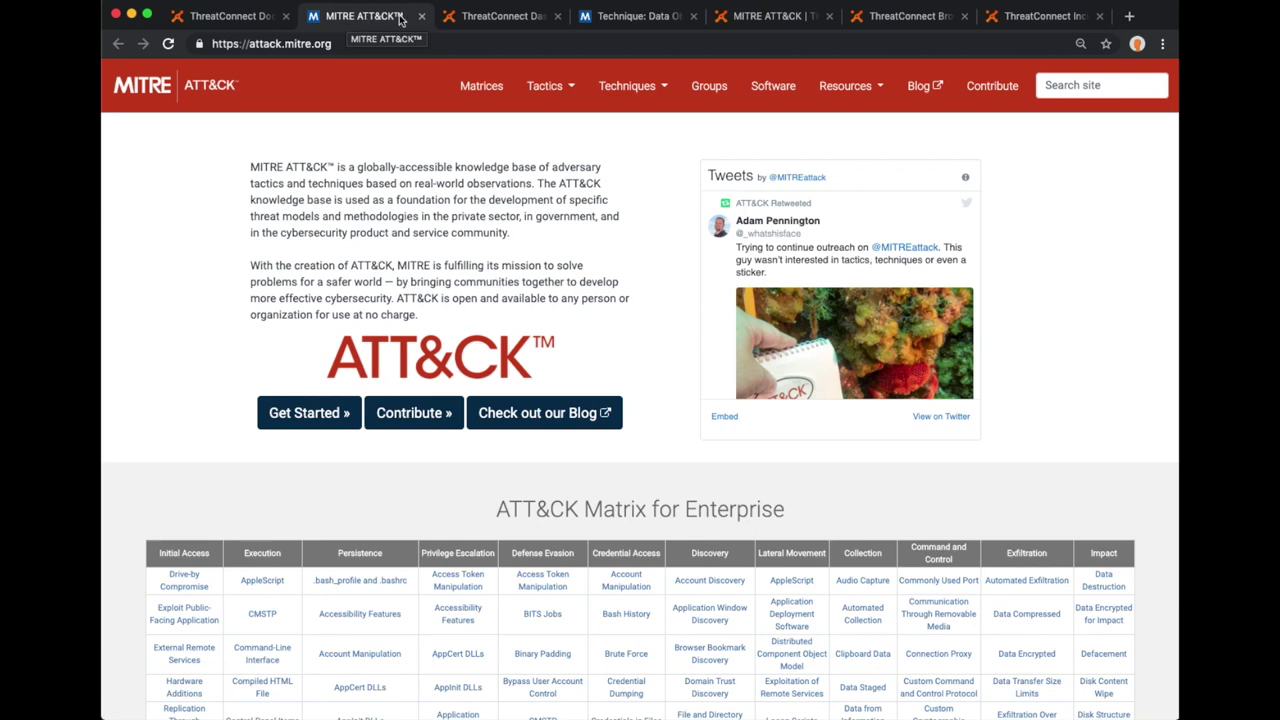
Return to ThreatConnect's My Dashboard with Top Tags and Latest Intelligence.
{"action": "left_click", "coordinate": [484, 19]}
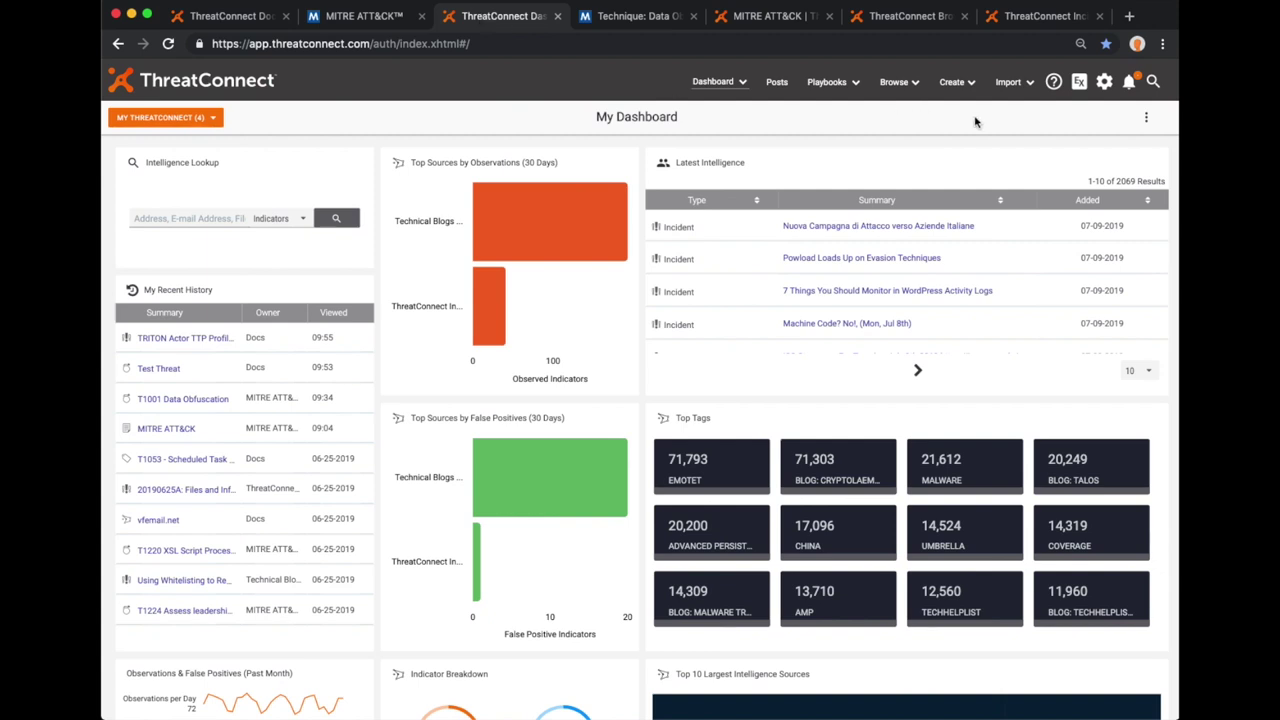
Browse all Threat groups in ThreatConnect.
{"action": "left_click", "coordinate": [895, 82]}
{"action": "mouse_move", "coordinate": [902, 144]}
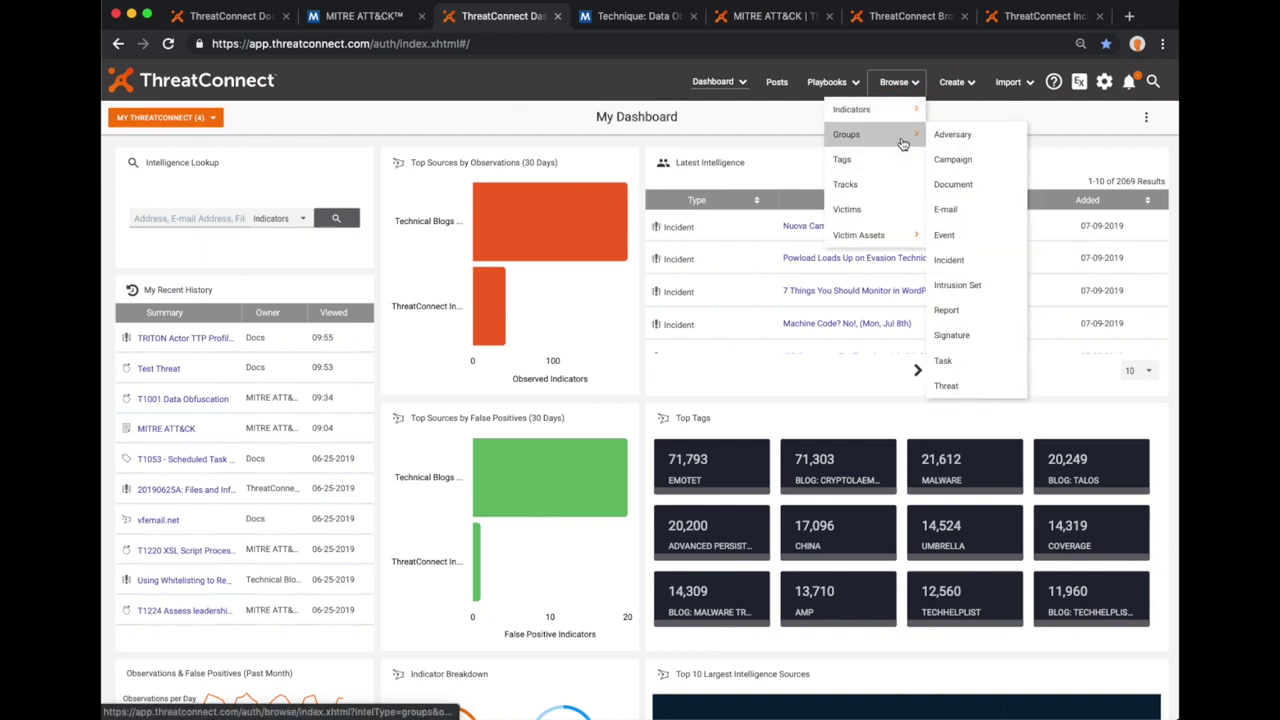
{"action": "left_click", "coordinate": [972, 385]}
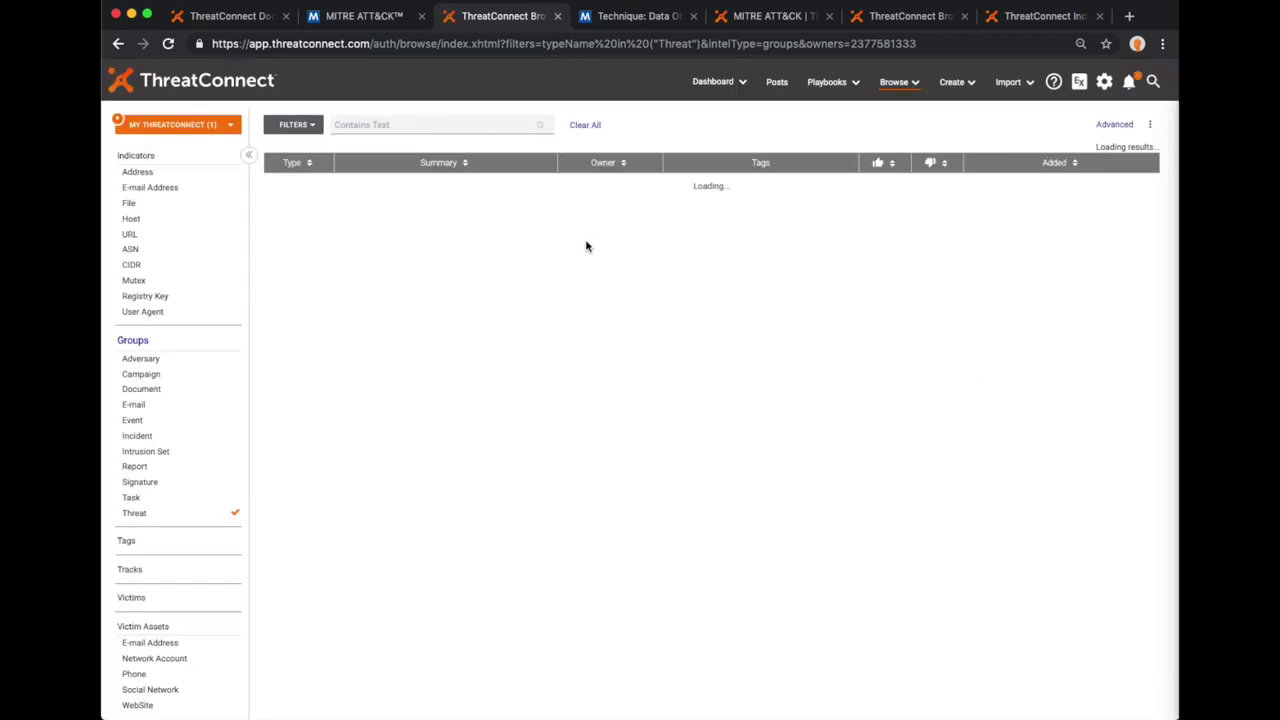
Limit threats to the MY THREATCONNECT source, sort by Summary, and open T1001 Data Obfuscation.
{"action": "left_click", "coordinate": [222, 132]}
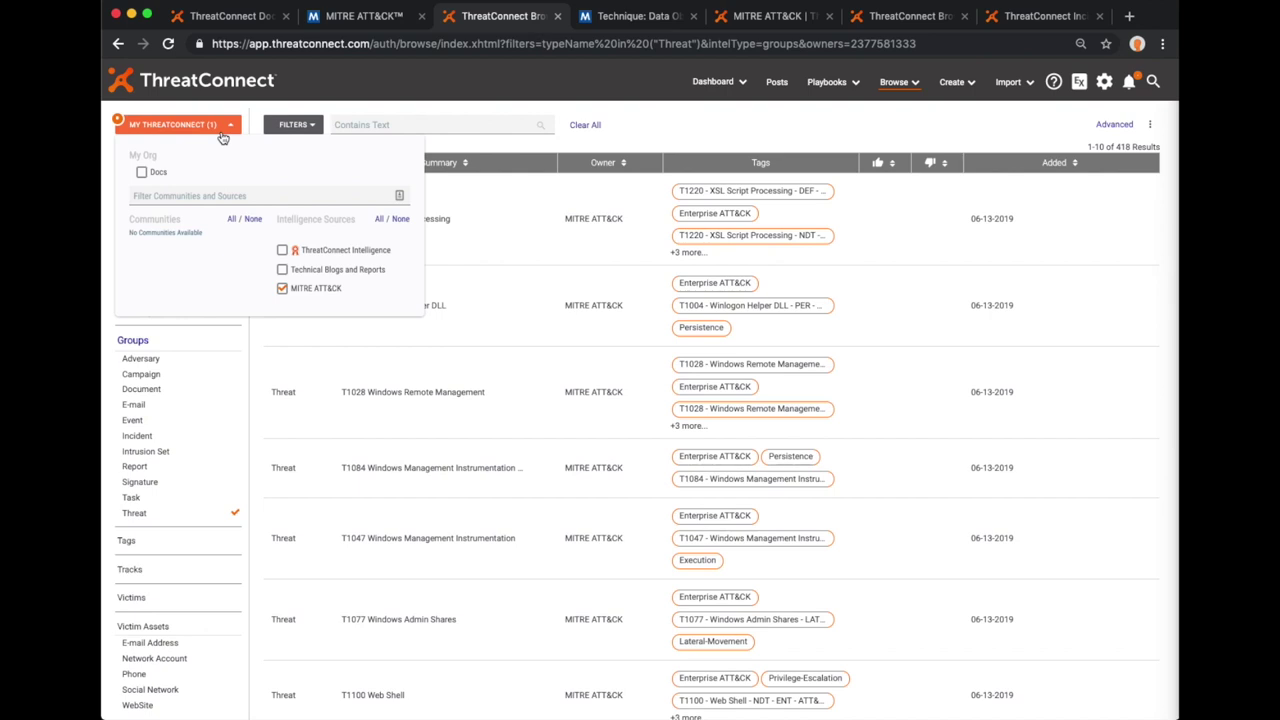
{"action": "left_click", "coordinate": [818, 133]}
{"action": "left_click", "coordinate": [493, 163]}
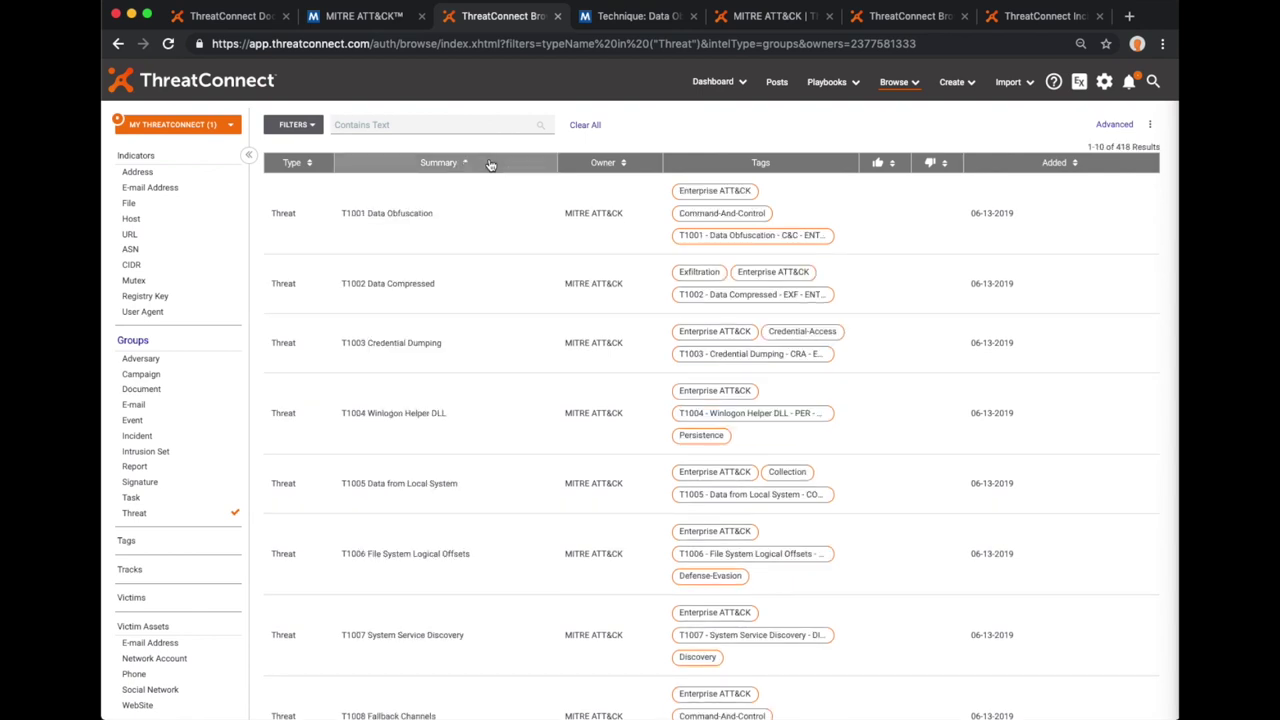
{"action": "left_click", "coordinate": [1105, 148]}
{"action": "left_click", "coordinate": [446, 196]}
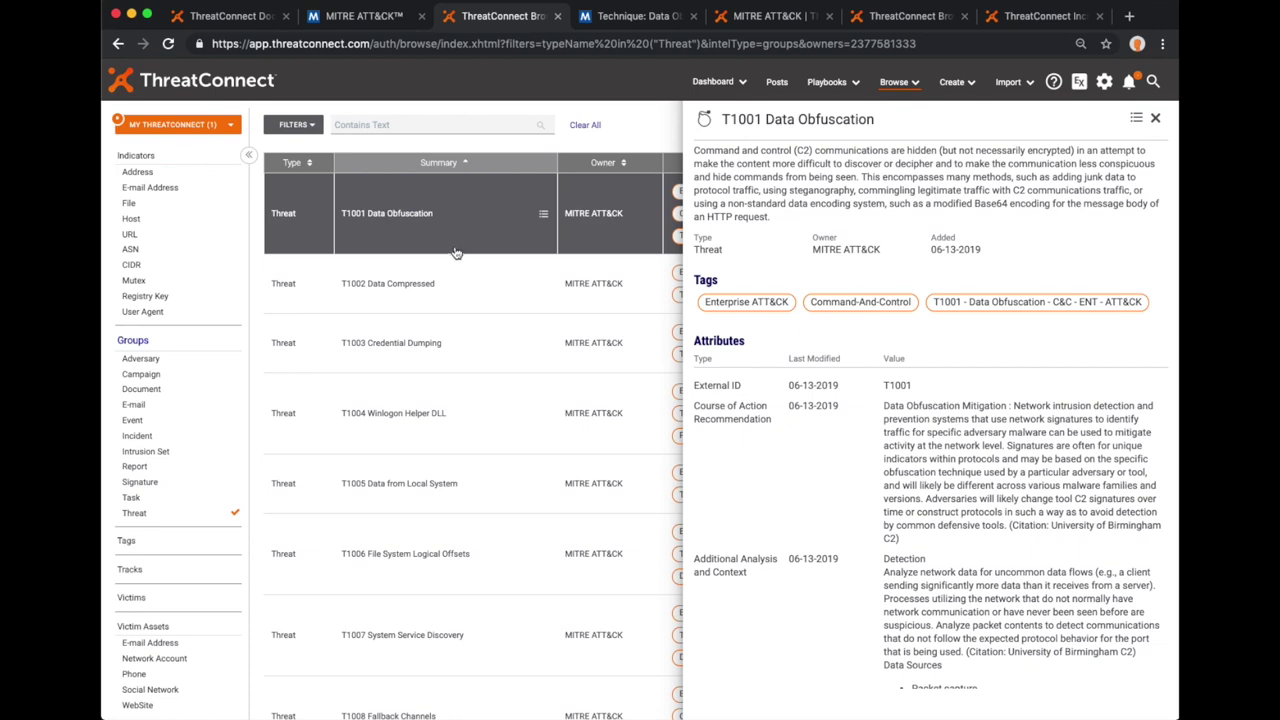
Open the full T1001 Data Obfuscation record and review its description, attributes and tags.
{"action": "left_click", "coordinate": [469, 280]}
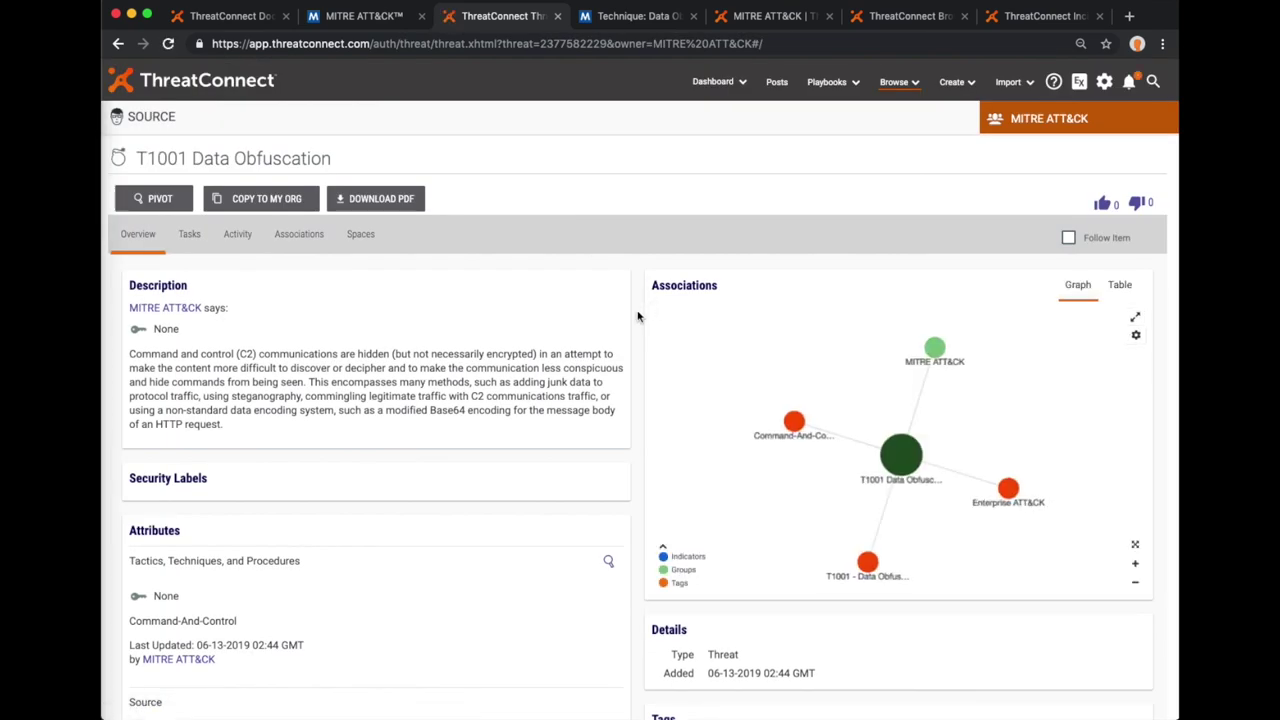
{"action": "scroll", "coordinate": [637, 331], "scroll_direction": "down", "scroll_amount": 3}
{"action": "scroll", "coordinate": [637, 331], "scroll_direction": "down", "scroll_amount": 3}
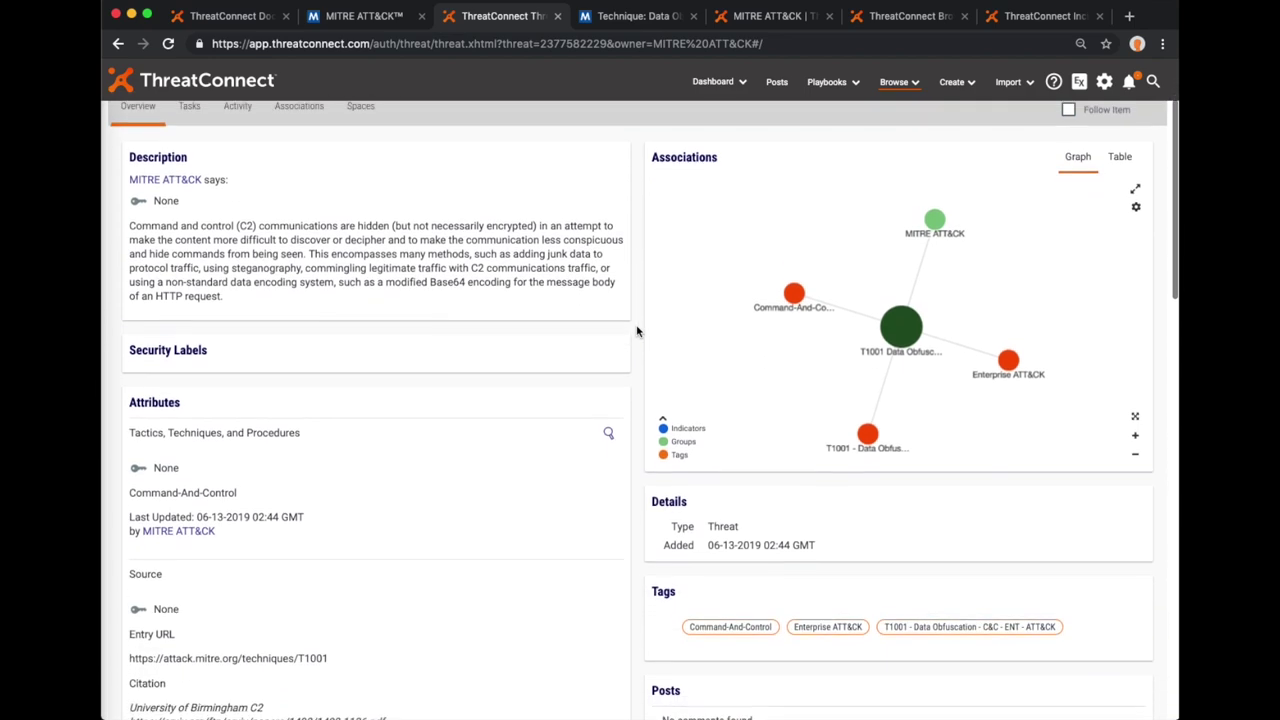
{"action": "scroll", "coordinate": [637, 331], "scroll_direction": "down", "scroll_amount": 3}
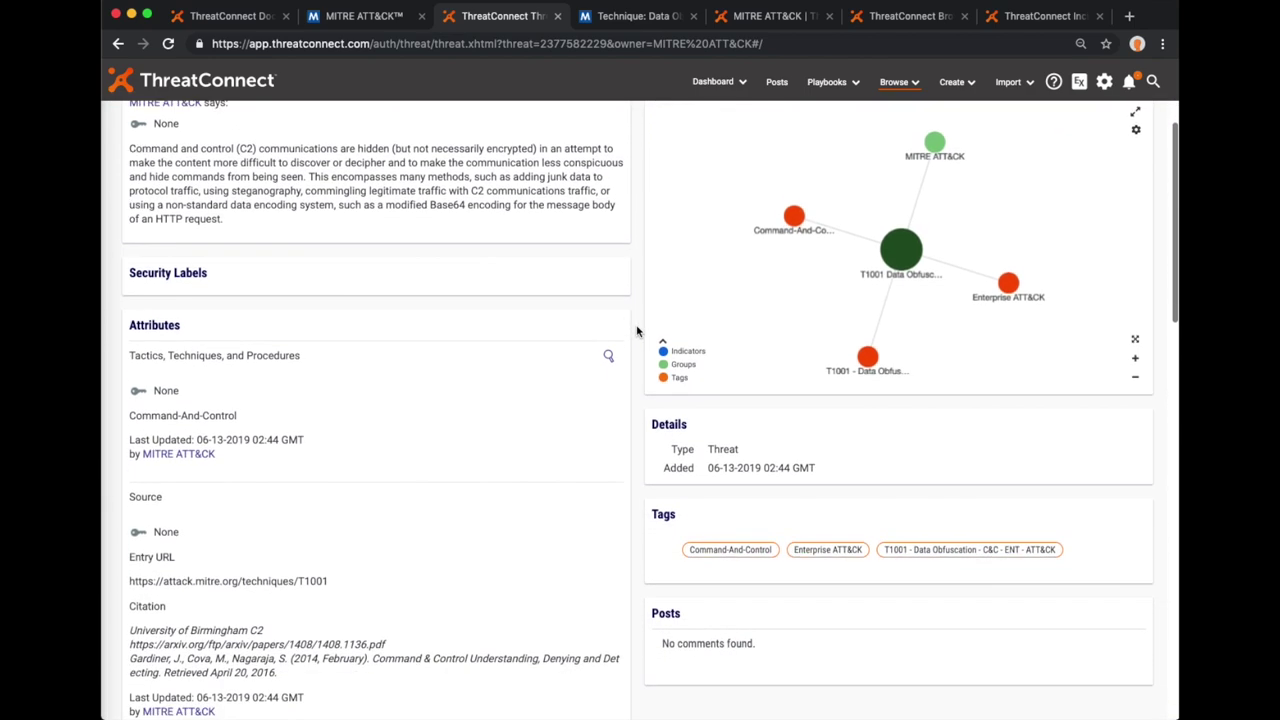
{"action": "scroll", "coordinate": [637, 331], "scroll_direction": "up", "scroll_amount": 4}
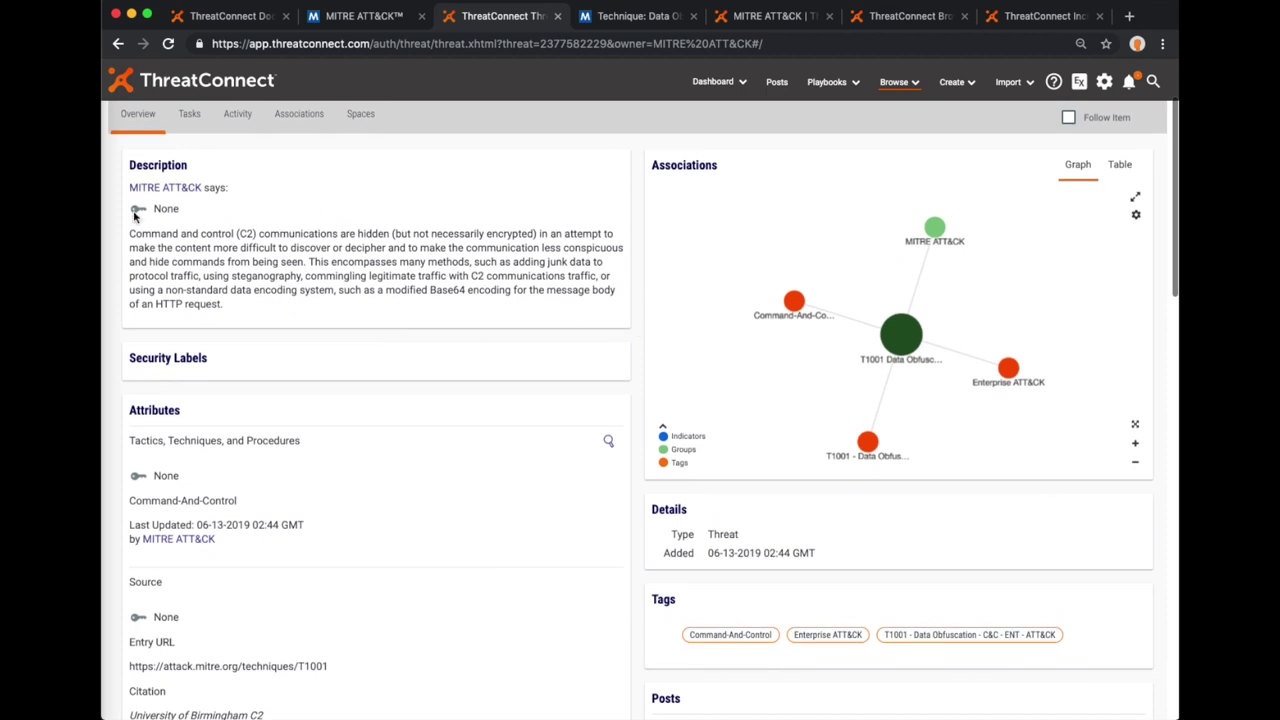
{"action": "scroll", "coordinate": [382, 298], "scroll_direction": "down", "scroll_amount": 10}
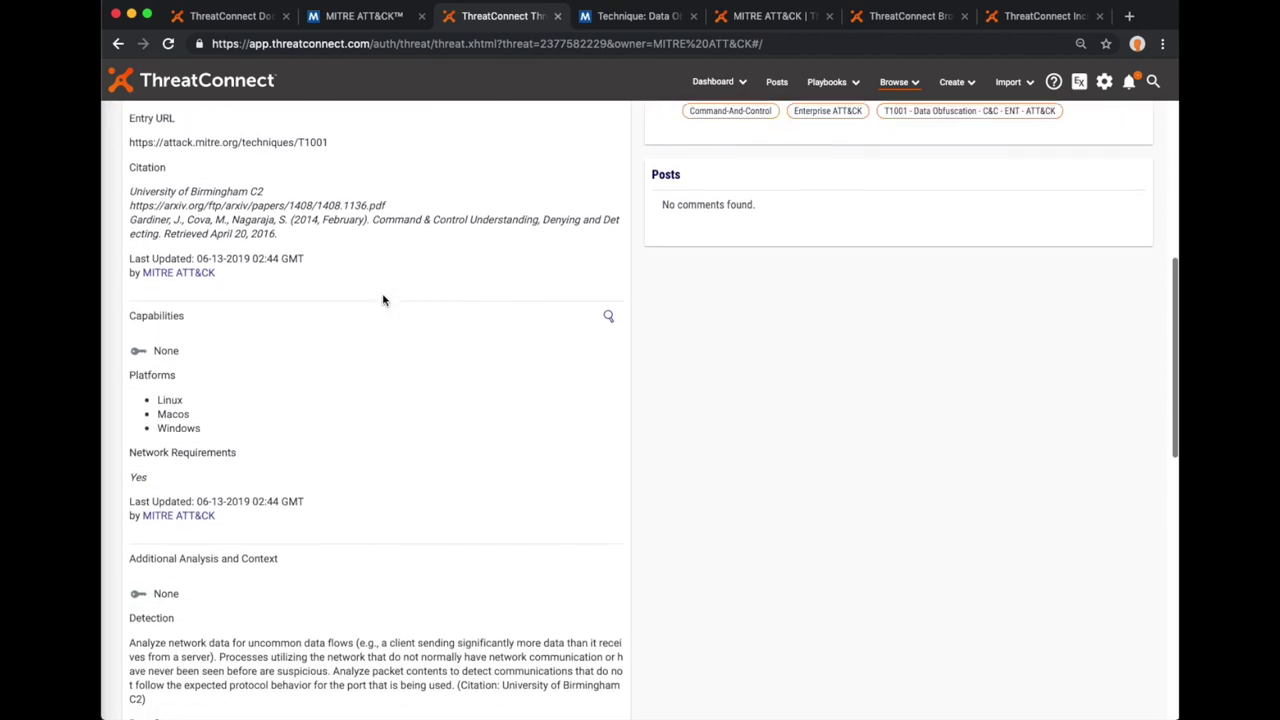
{"action": "scroll", "coordinate": [375, 316], "scroll_direction": "down", "scroll_amount": 6}
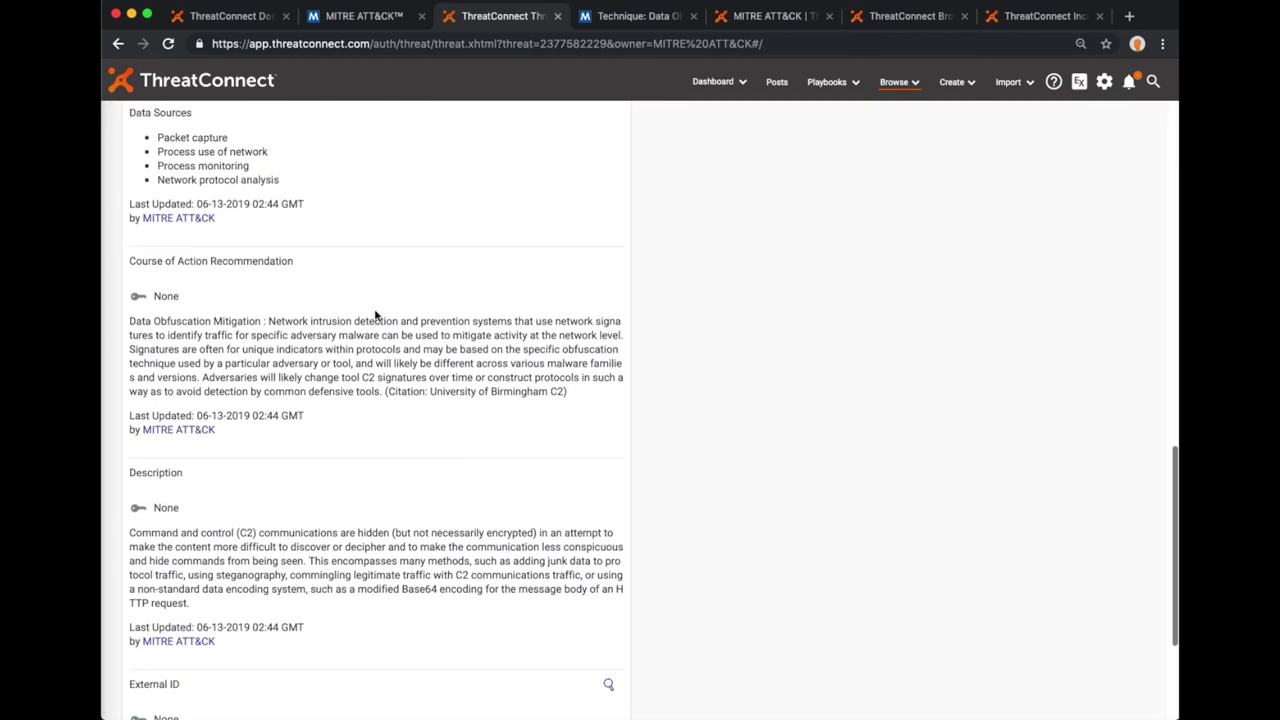
{"action": "scroll", "coordinate": [375, 316], "scroll_direction": "up", "scroll_amount": 15}
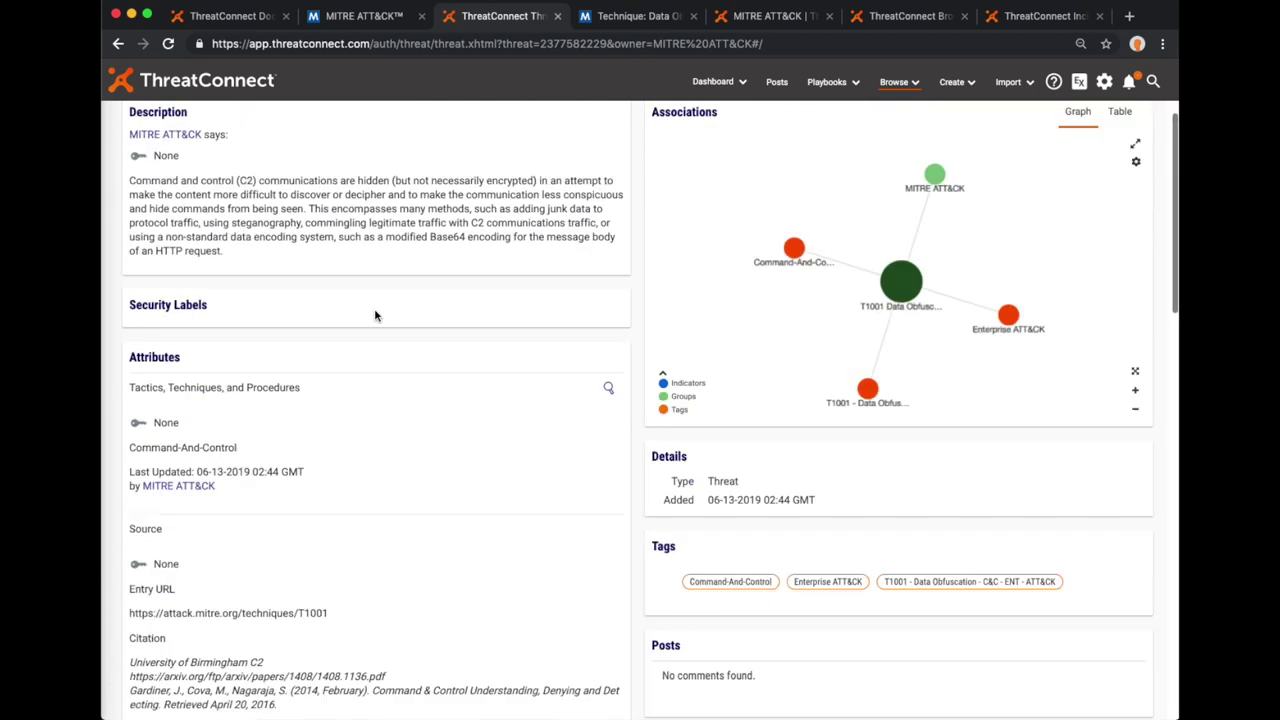
{"action": "left_click", "coordinate": [645, 16]}
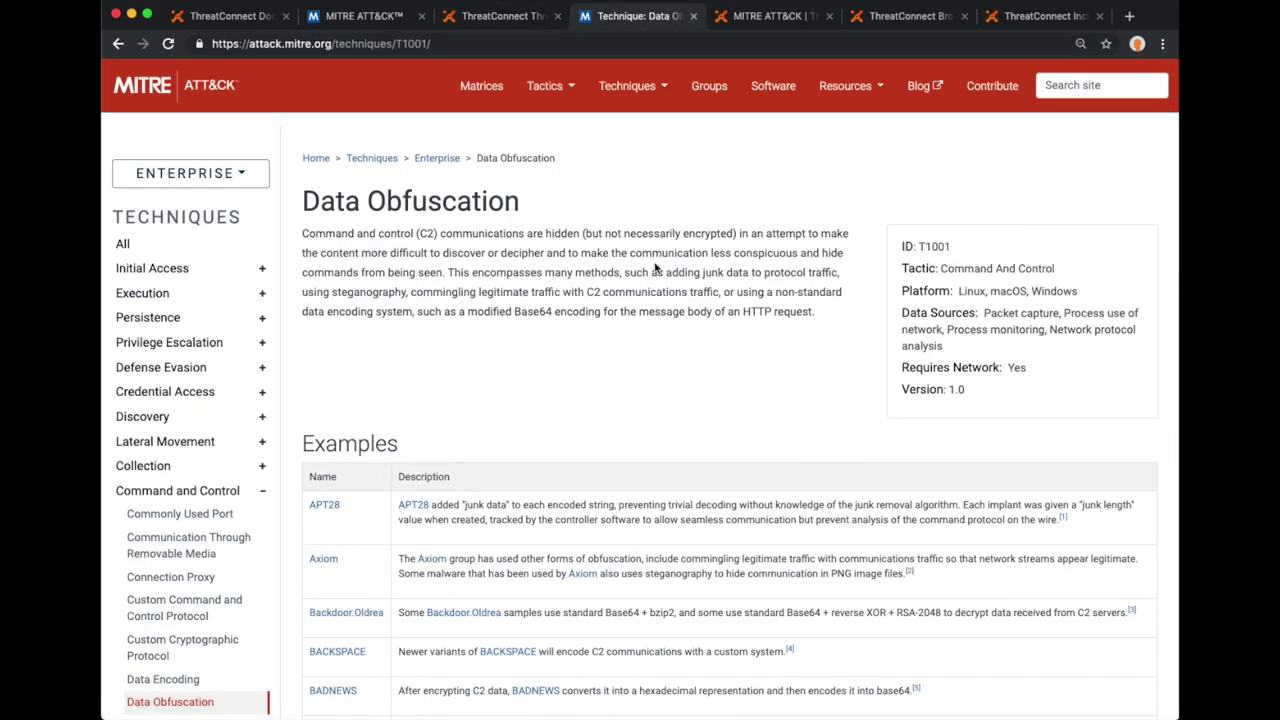
Select the Mitigation heading and paragraph on the Data Obfuscation technique page.
{"action": "scroll", "coordinate": [658, 264], "scroll_direction": "down", "scroll_amount": 10}
{"action": "scroll", "coordinate": [660, 262], "scroll_direction": "down", "scroll_amount": 5}
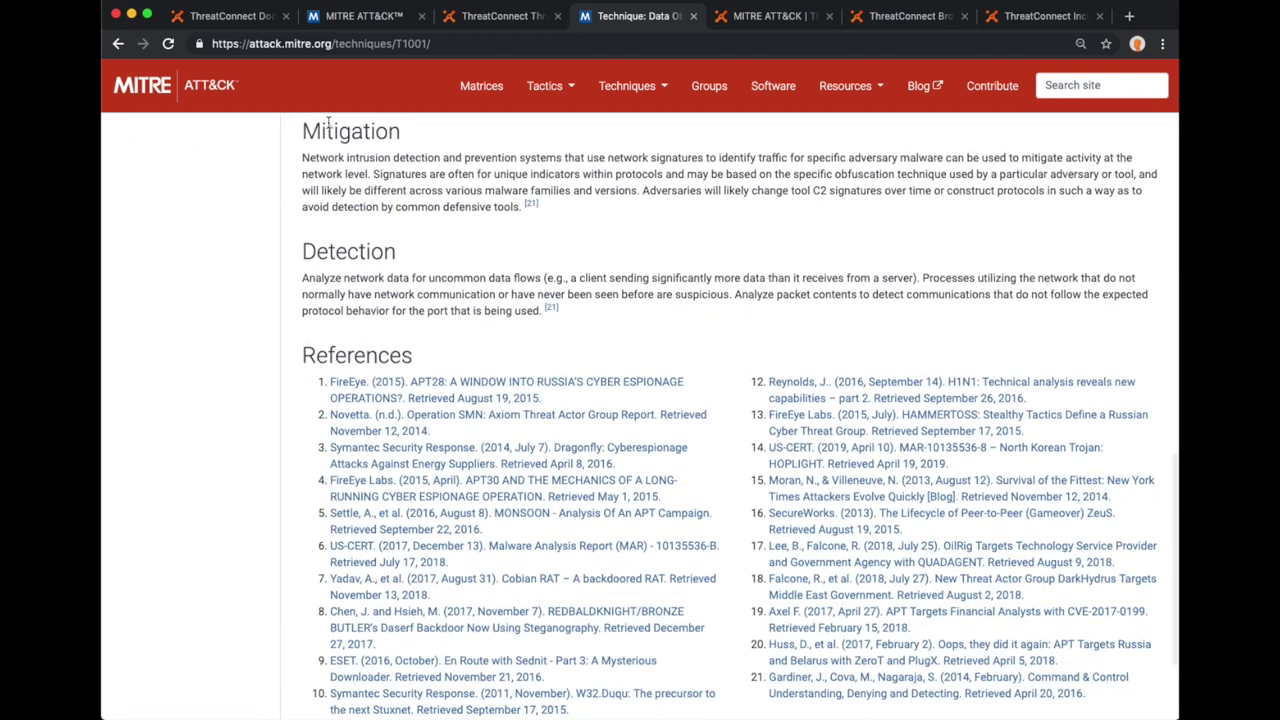
{"action": "left_click_drag", "start_coordinate": [300, 129], "coordinate": [614, 220]}
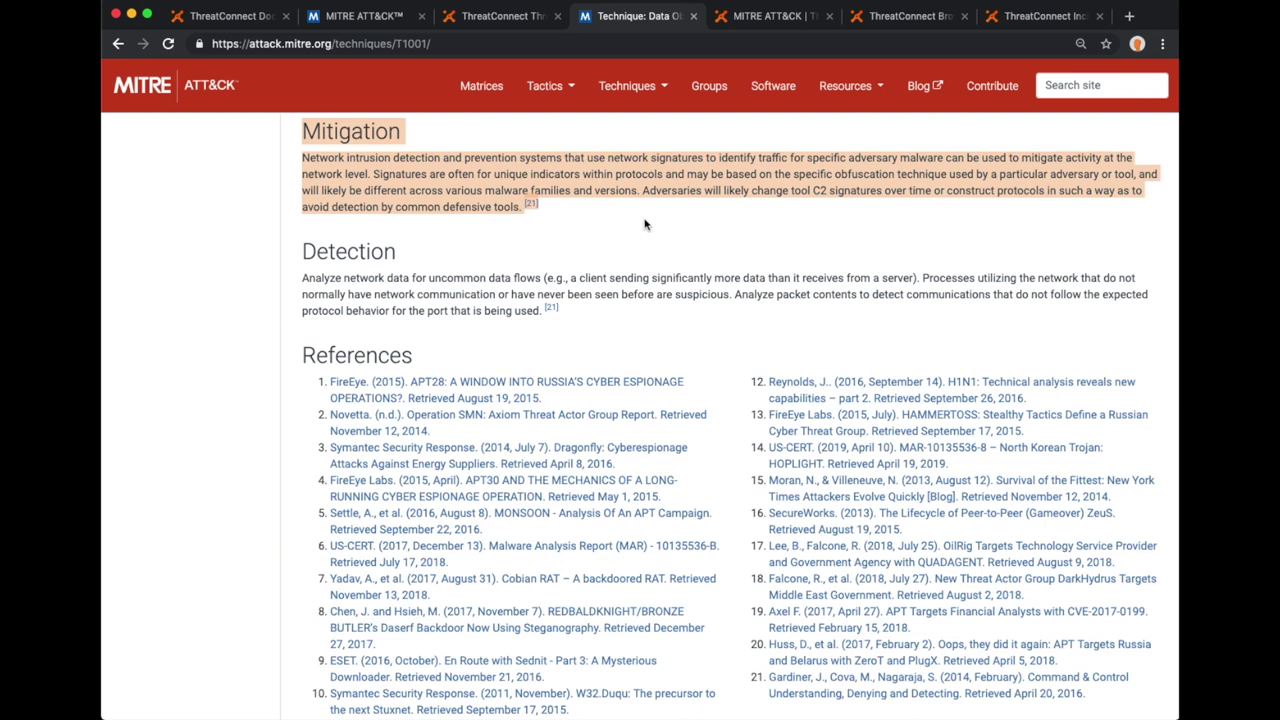
{"action": "left_click", "coordinate": [507, 16]}
Highlight the Course of Action Recommendation heading in the T1001 threat record.
{"action": "scroll", "coordinate": [469, 356], "scroll_direction": "down", "scroll_amount": 10}
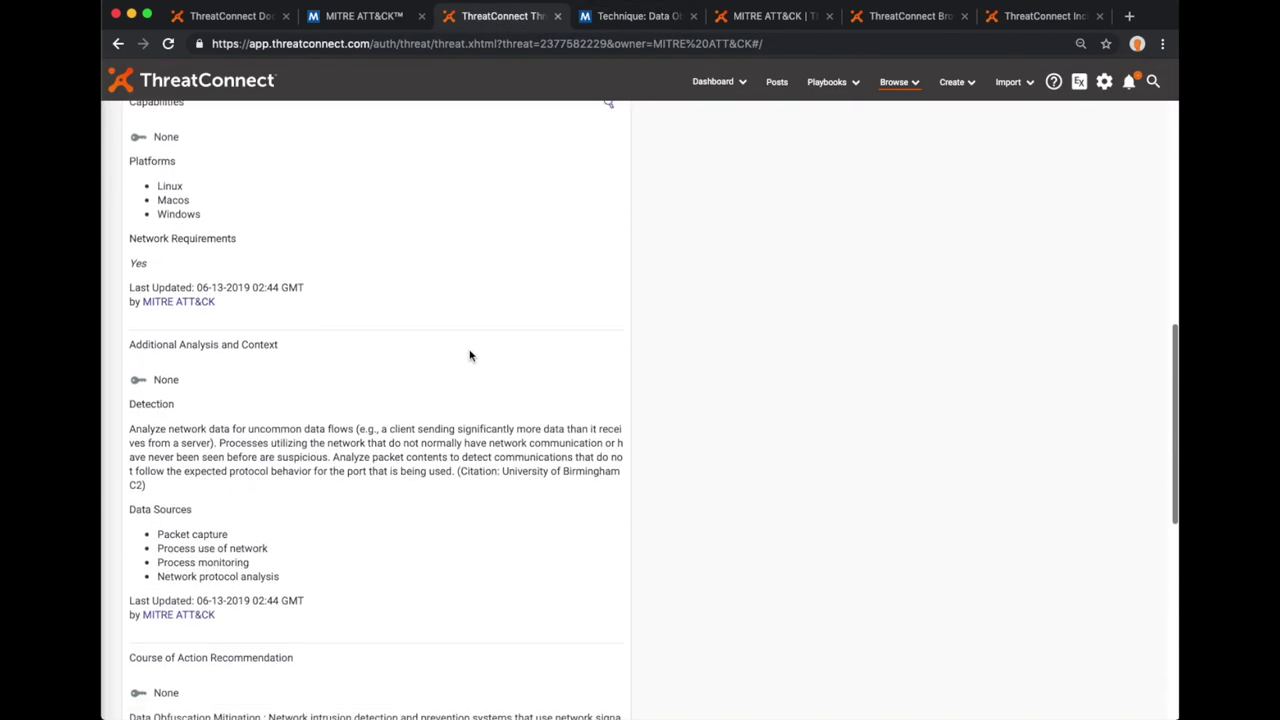
{"action": "scroll", "coordinate": [469, 355], "scroll_direction": "down", "scroll_amount": 5}
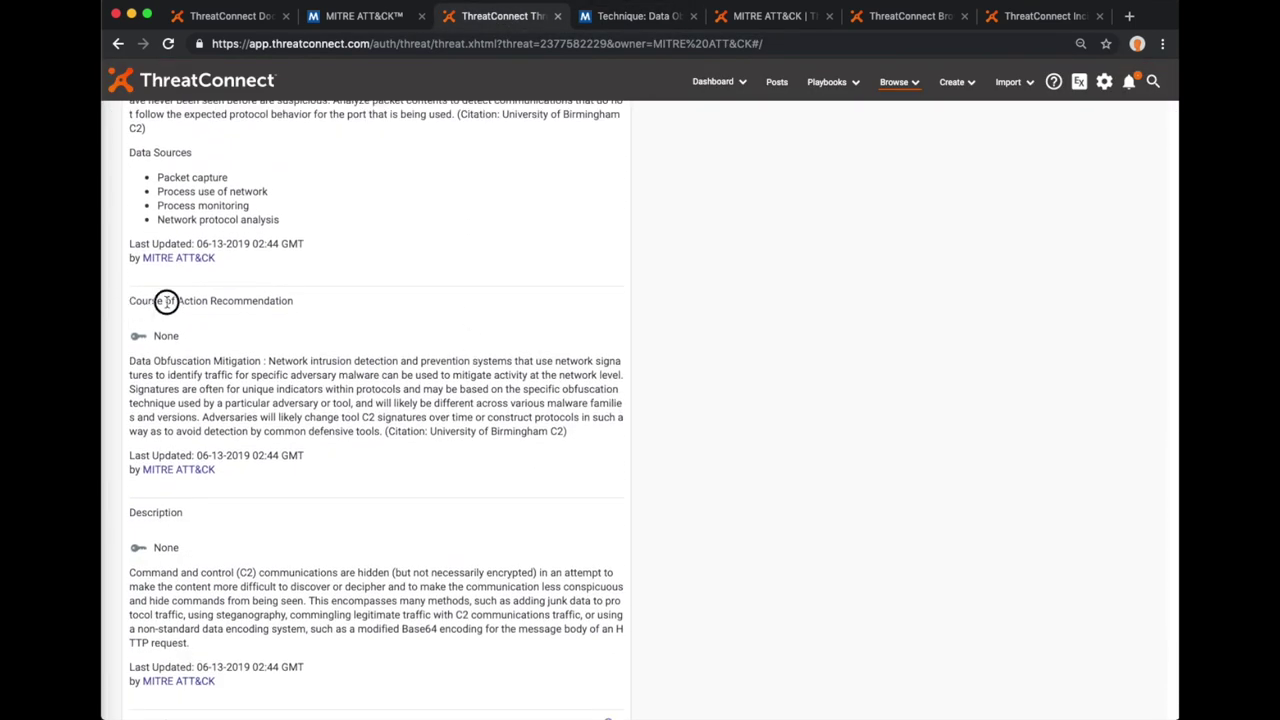
{"action": "left_click_drag", "start_coordinate": [296, 301], "coordinate": [117, 306]}
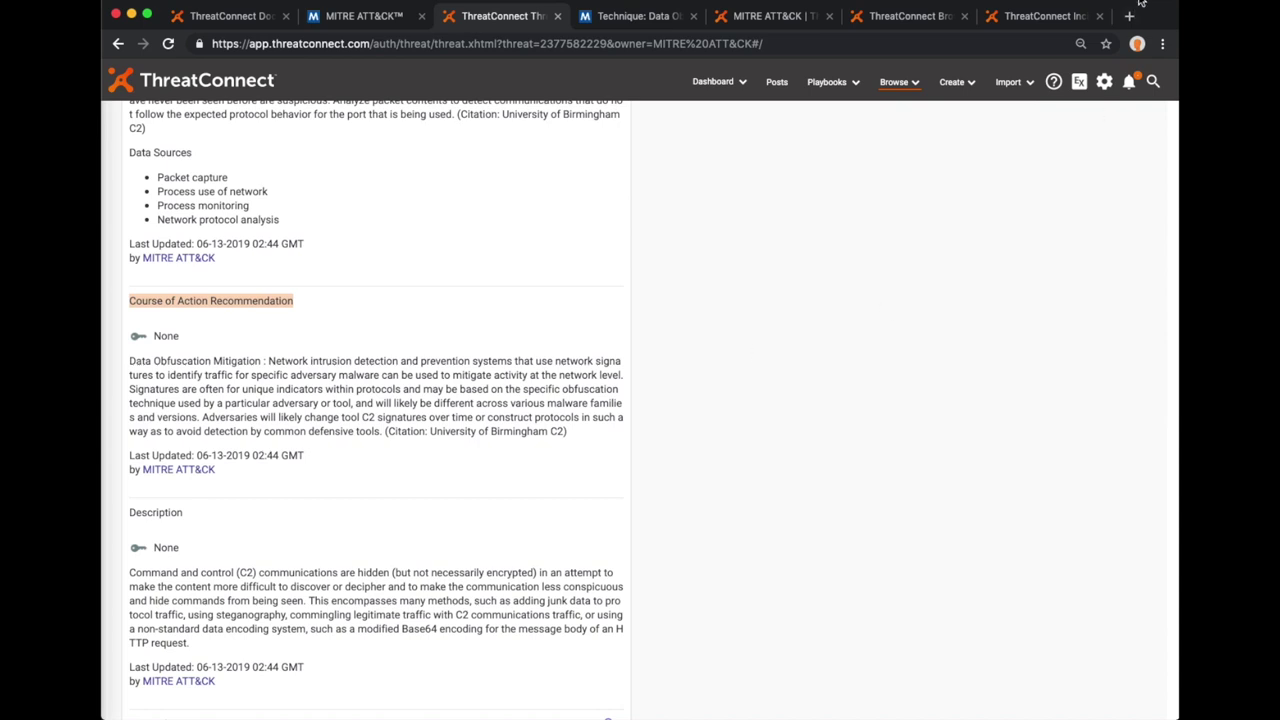
{"action": "left_click", "coordinate": [800, 18]}
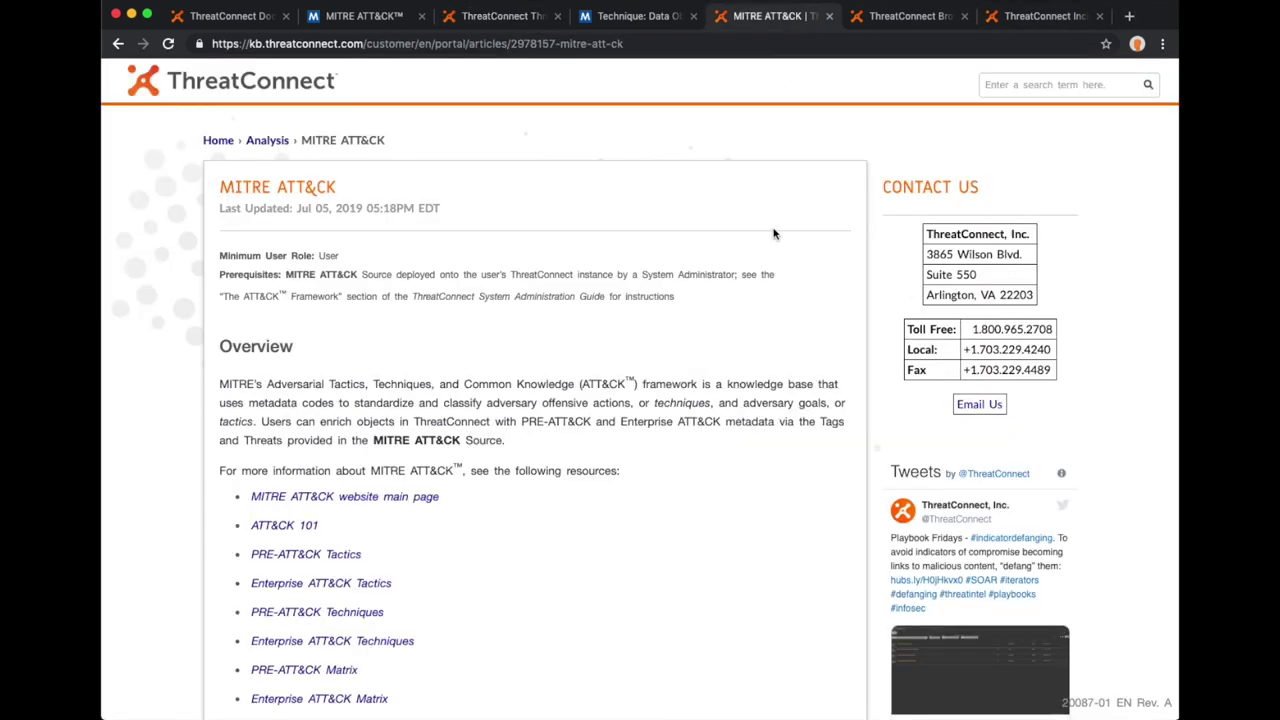
Scroll the knowledge base article to Table 1, mapping ThreatConnect attributes to ATT&CK sections.
{"action": "scroll", "coordinate": [760, 235], "scroll_direction": "down", "scroll_amount": 10}
{"action": "scroll", "coordinate": [775, 233], "scroll_direction": "down", "scroll_amount": 15}
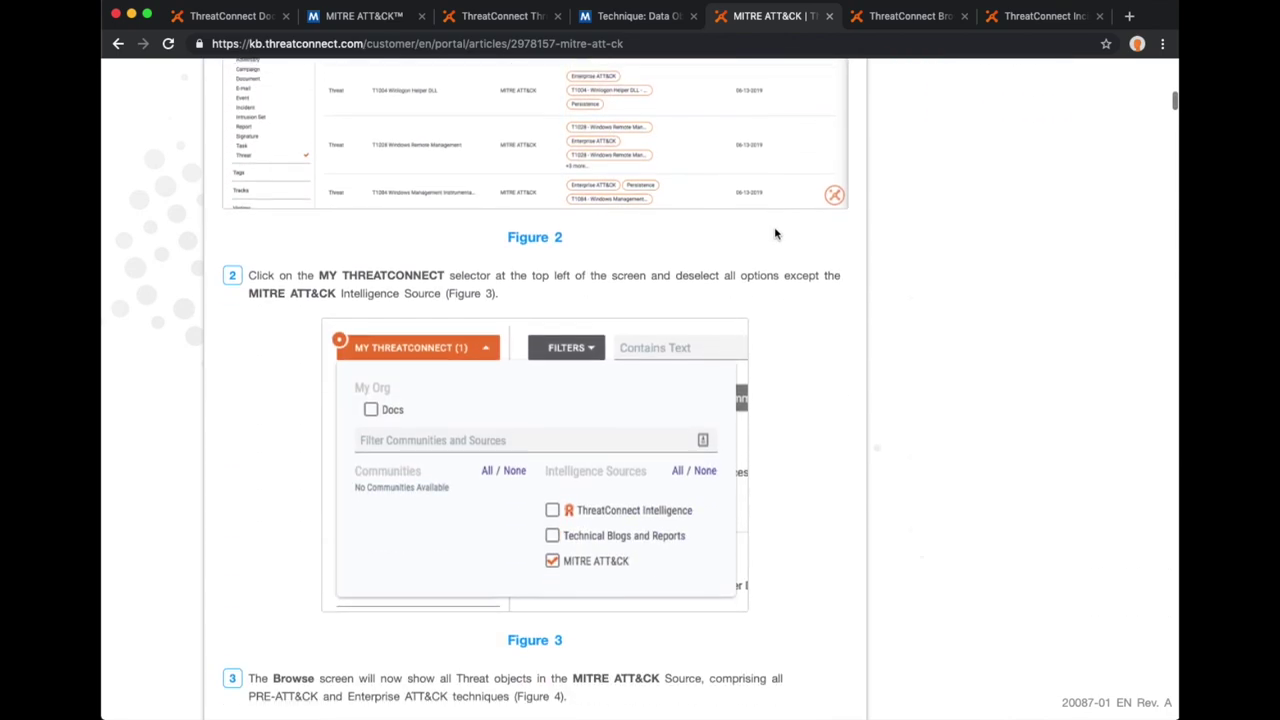
{"action": "scroll", "coordinate": [775, 233], "scroll_direction": "down", "scroll_amount": 15}
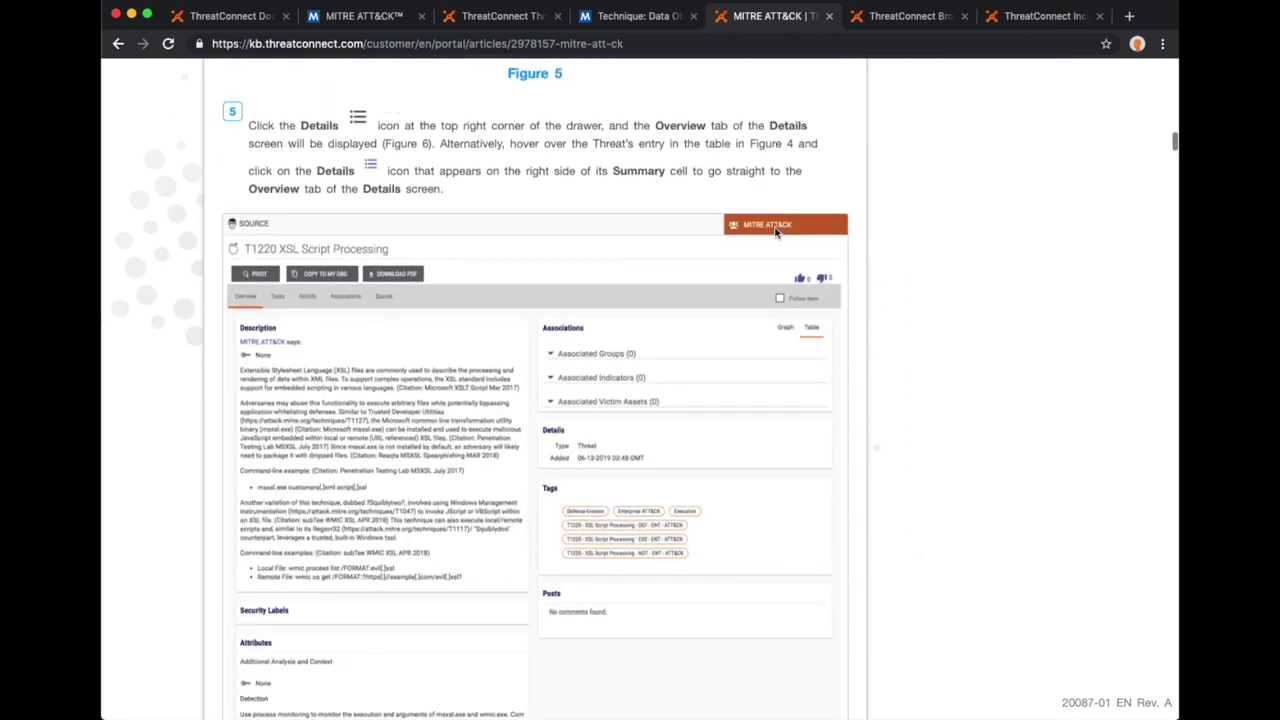
{"action": "scroll", "coordinate": [781, 227], "scroll_direction": "down", "scroll_amount": 10}
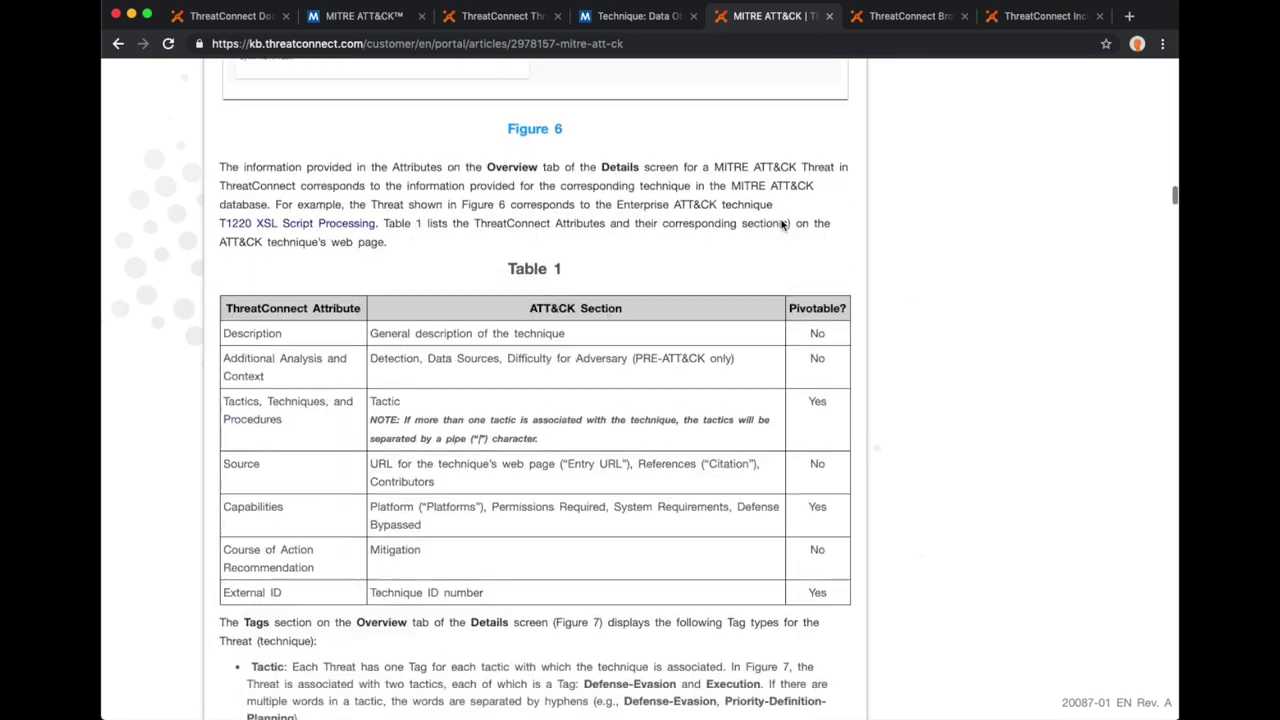
{"action": "scroll", "coordinate": [781, 227], "scroll_direction": "up", "scroll_amount": 1}
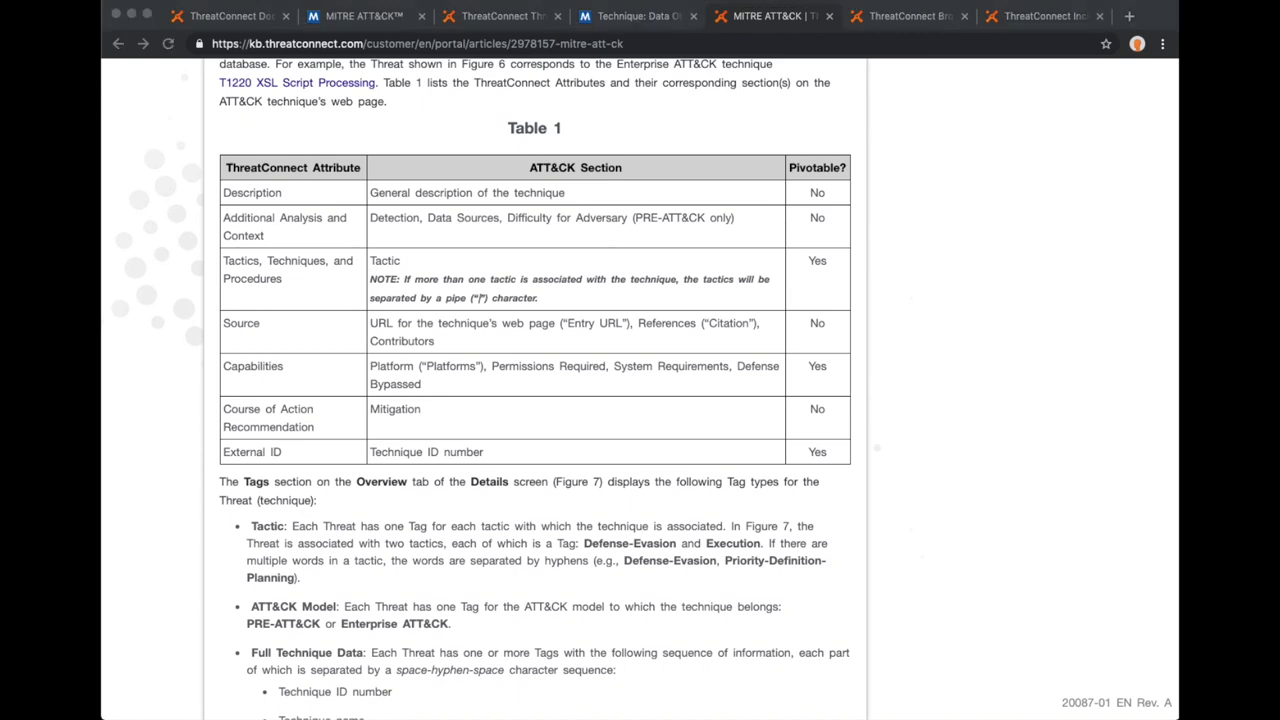
{"action": "left_click", "coordinate": [504, 16]}
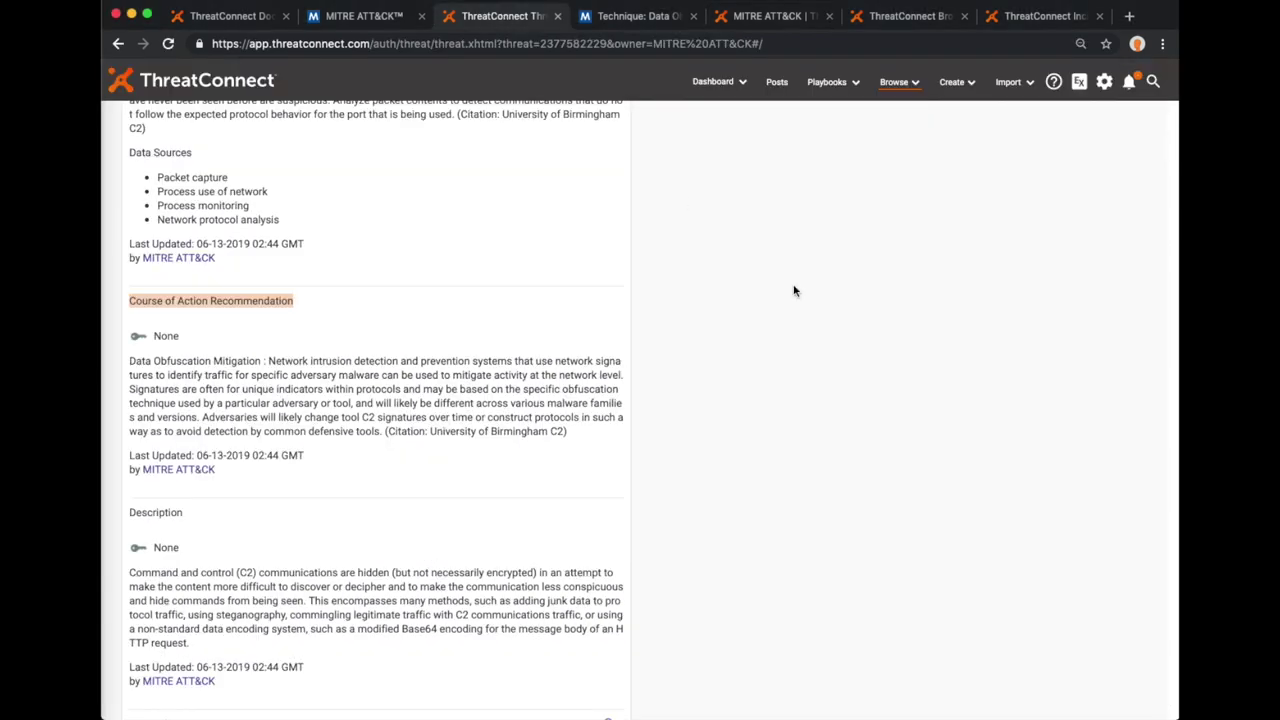
Open the full page of the MITRE ATT&CK document associated with T1001 and start Copy Data.
{"action": "scroll", "coordinate": [800, 305], "scroll_direction": "up", "scroll_amount": 15}
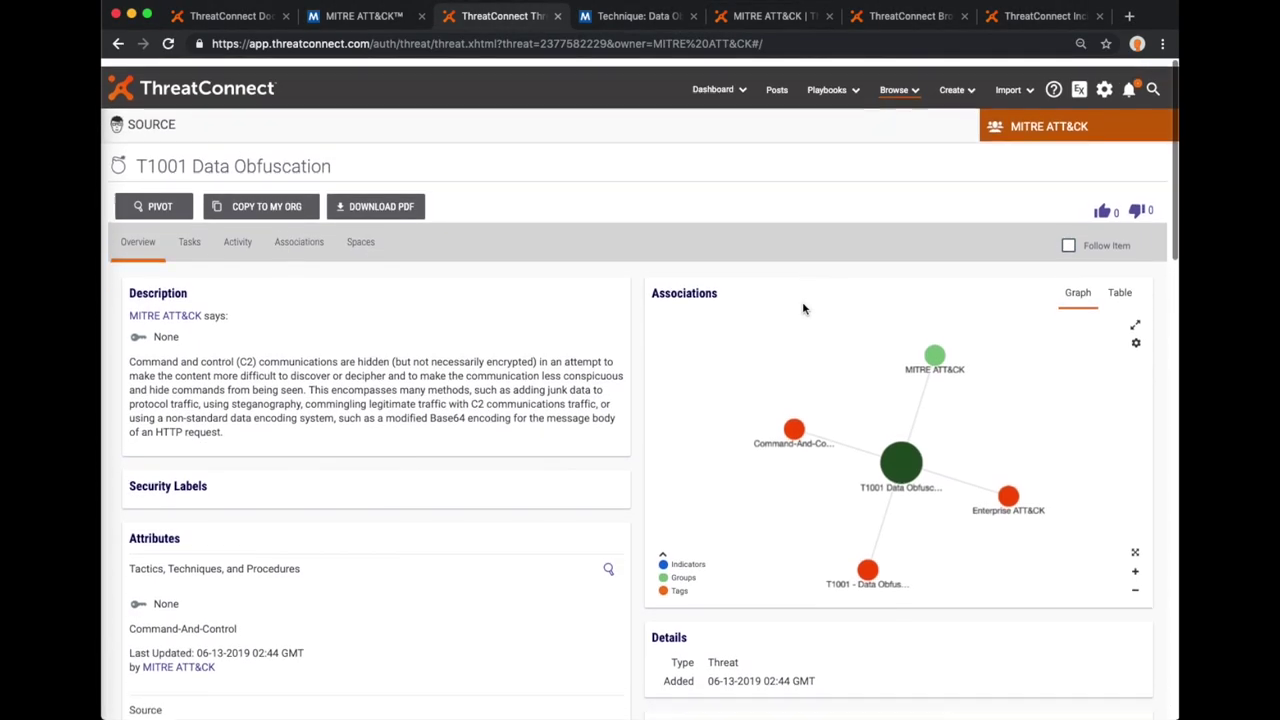
{"action": "scroll", "coordinate": [815, 315], "scroll_direction": "down", "scroll_amount": 2}
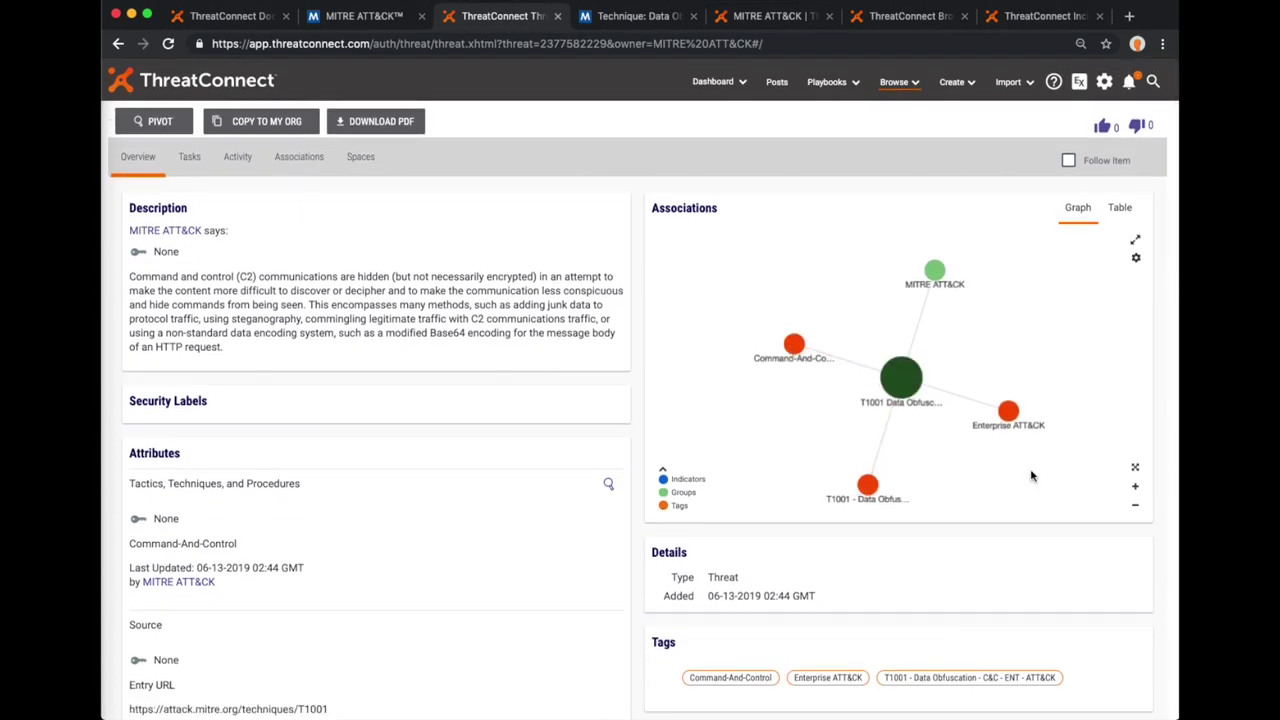
{"action": "left_click", "coordinate": [938, 276]}
{"action": "left_click", "coordinate": [994, 292]}
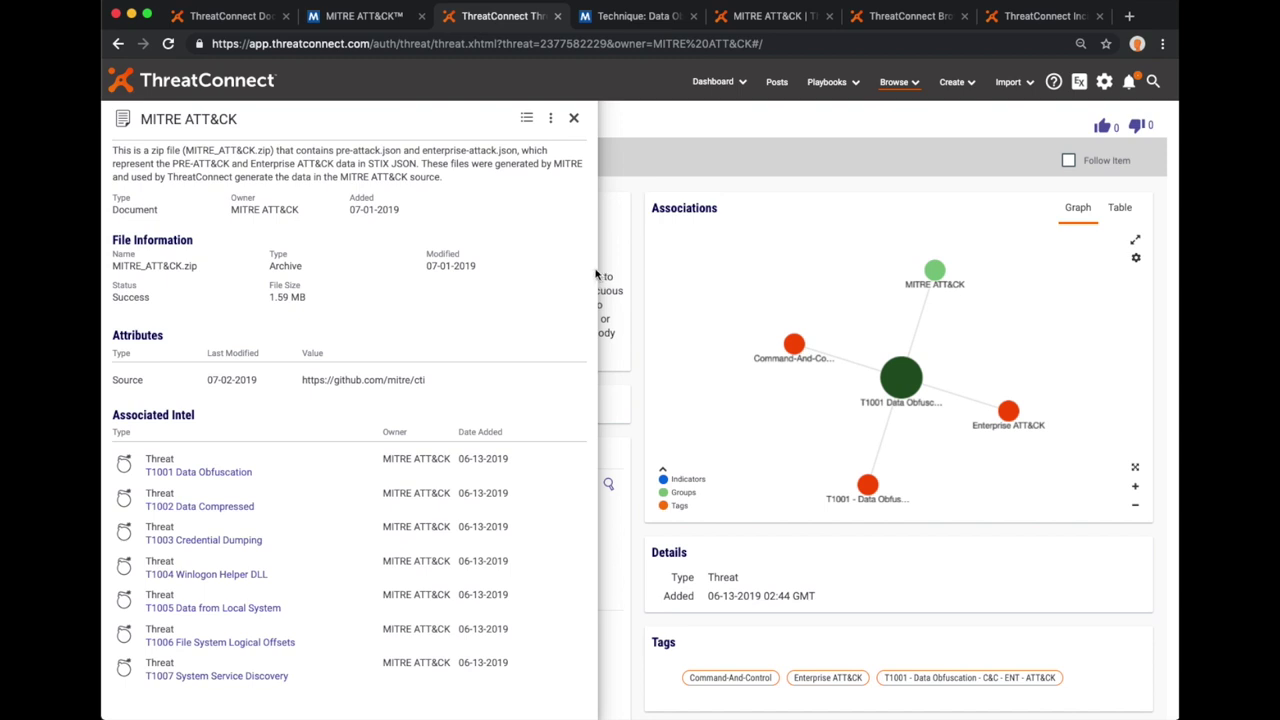
{"action": "left_click", "coordinate": [527, 120]}
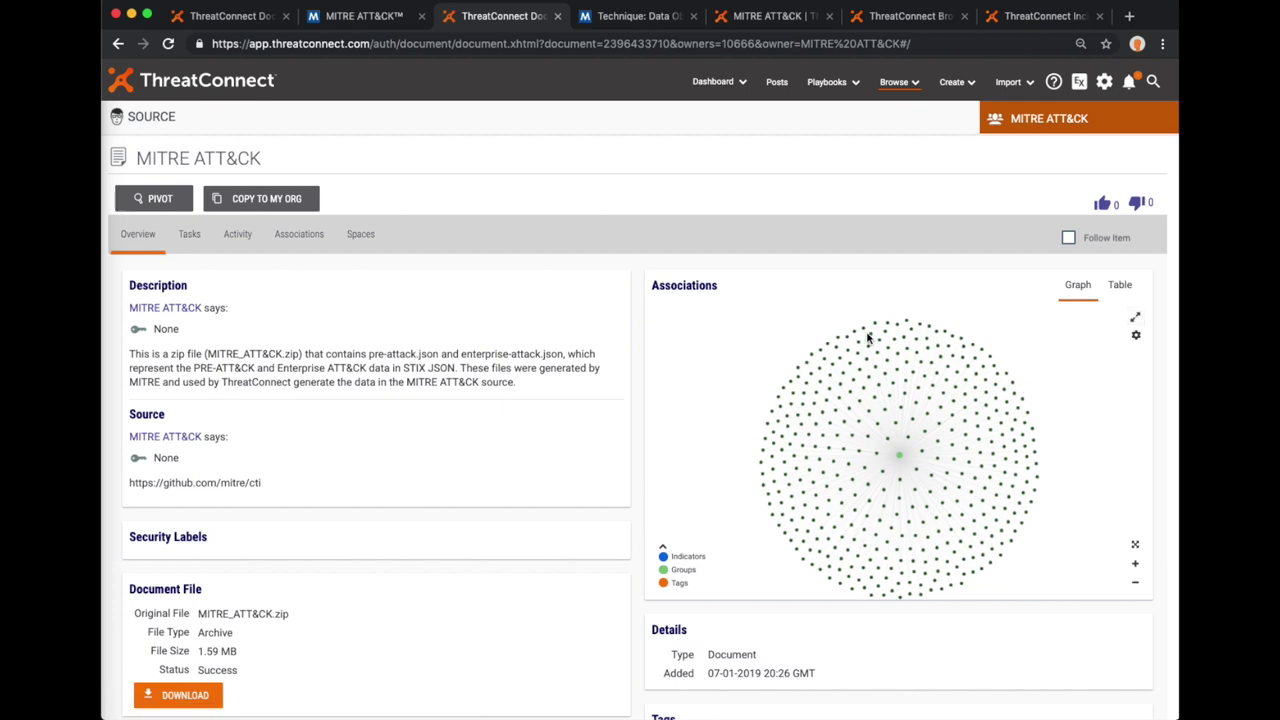
{"action": "left_click", "coordinate": [238, 200]}
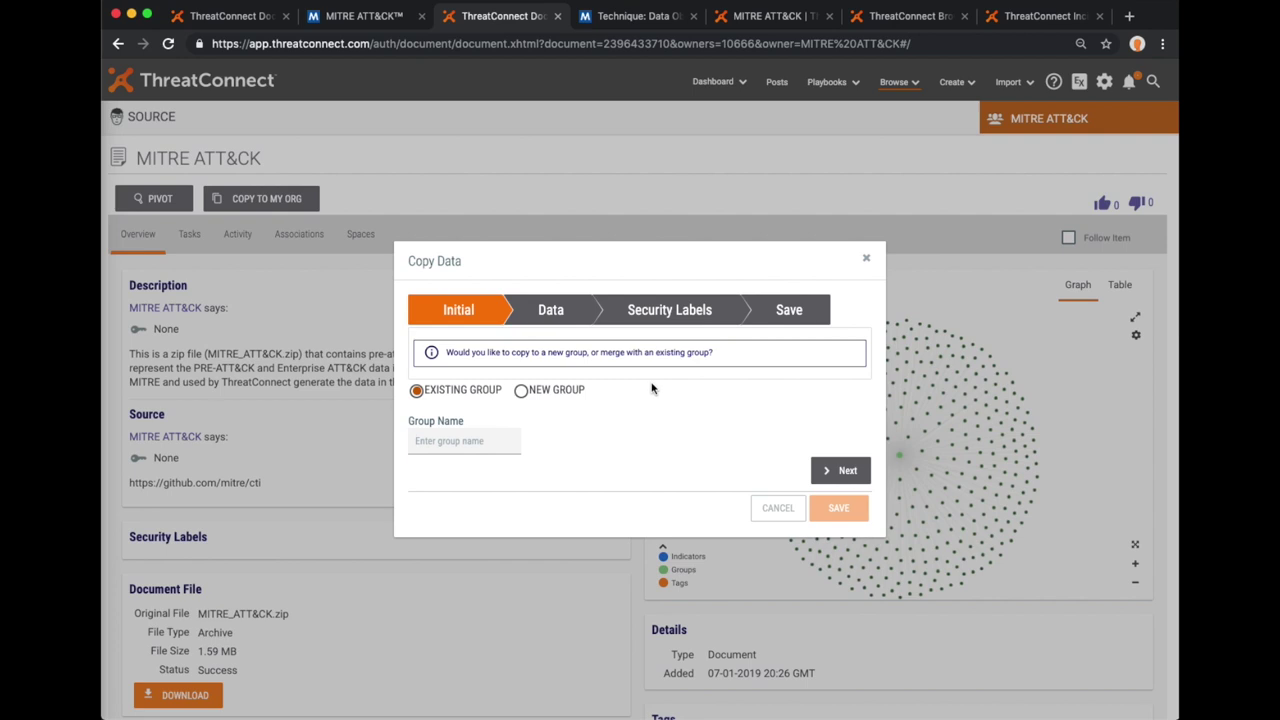
Copy the document to my org as a new group, creating tags and including associated Threats.
{"action": "left_click", "coordinate": [520, 390]}
{"action": "left_click", "coordinate": [850, 470]}
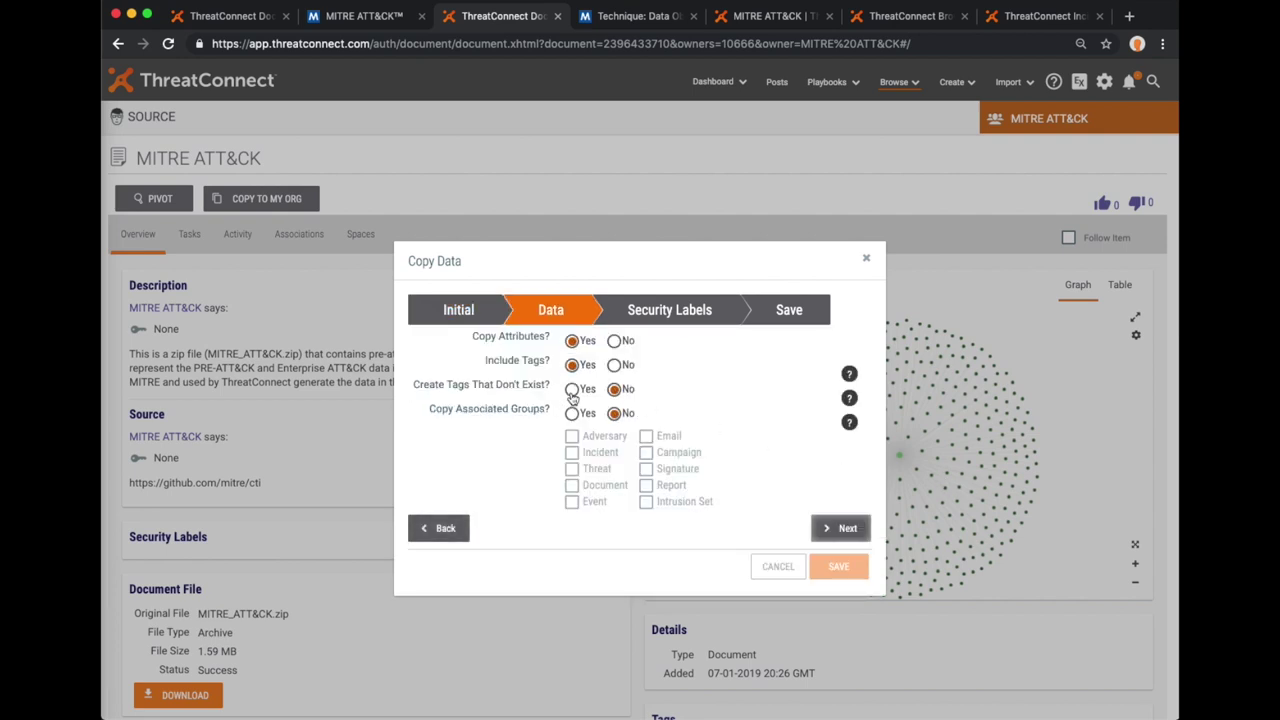
{"action": "left_click", "coordinate": [573, 390]}
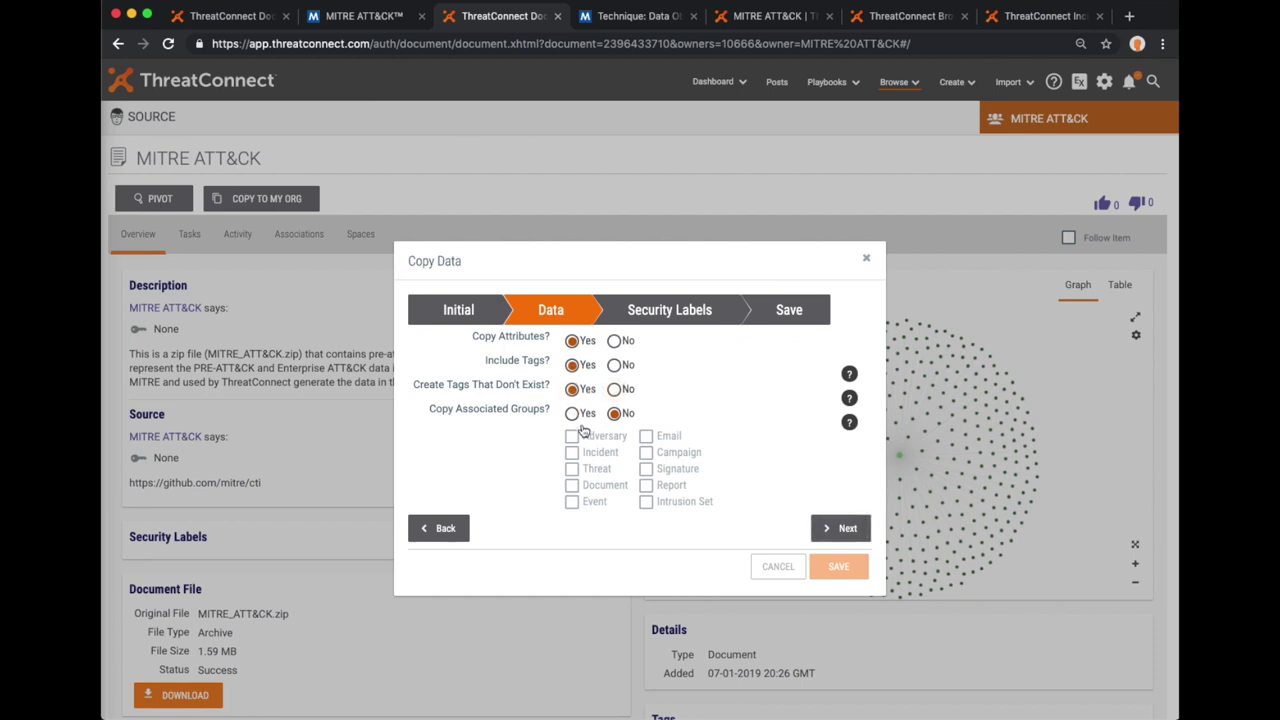
{"action": "left_click", "coordinate": [572, 413]}
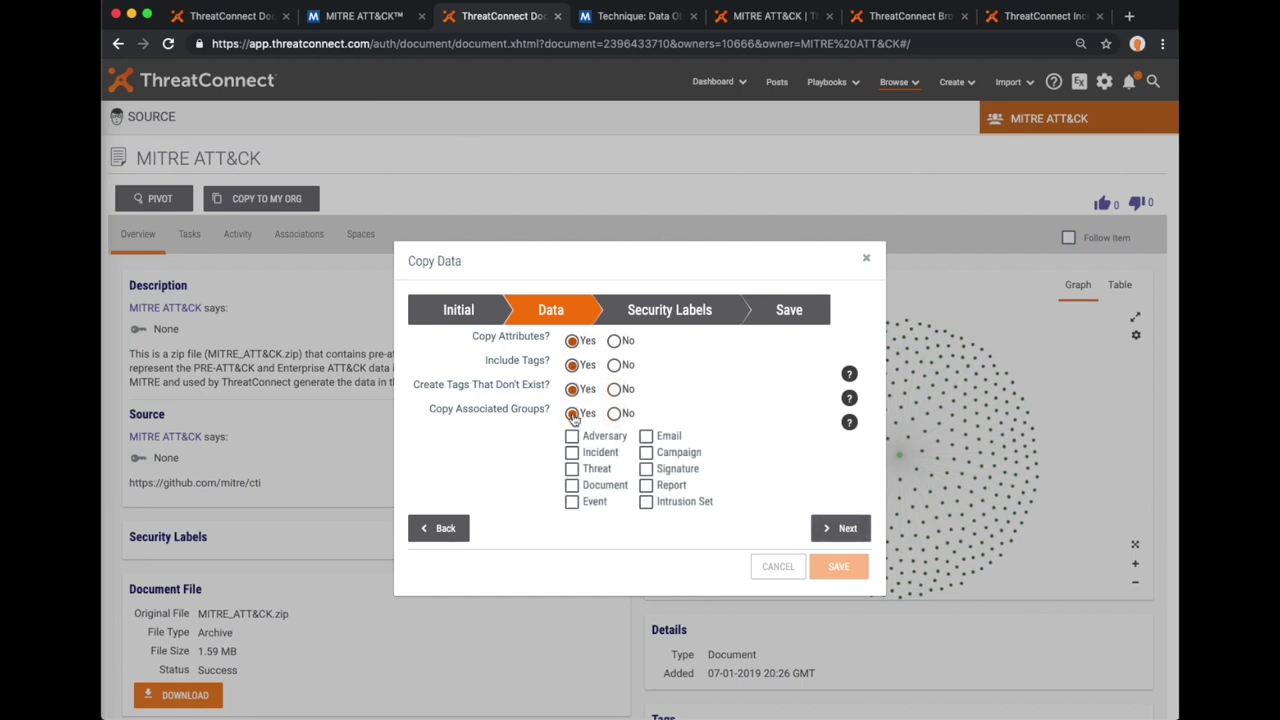
{"action": "left_click", "coordinate": [572, 469]}
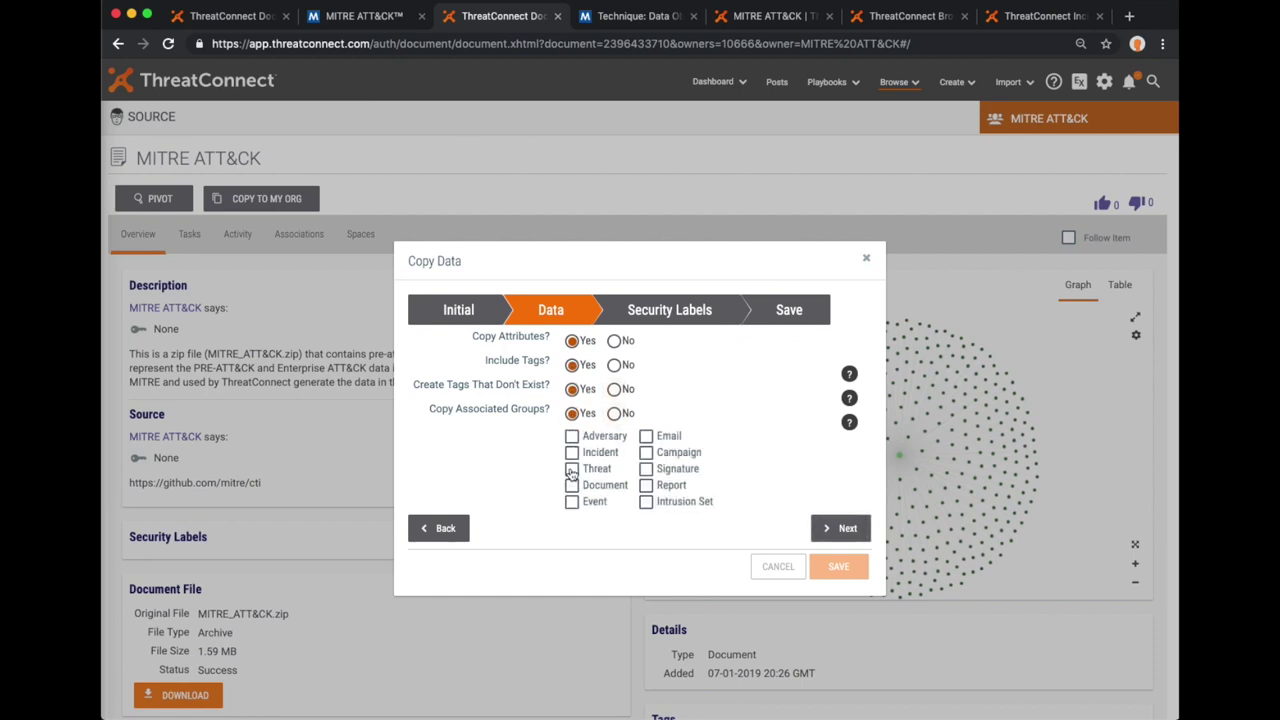
{"action": "left_click", "coordinate": [845, 528]}
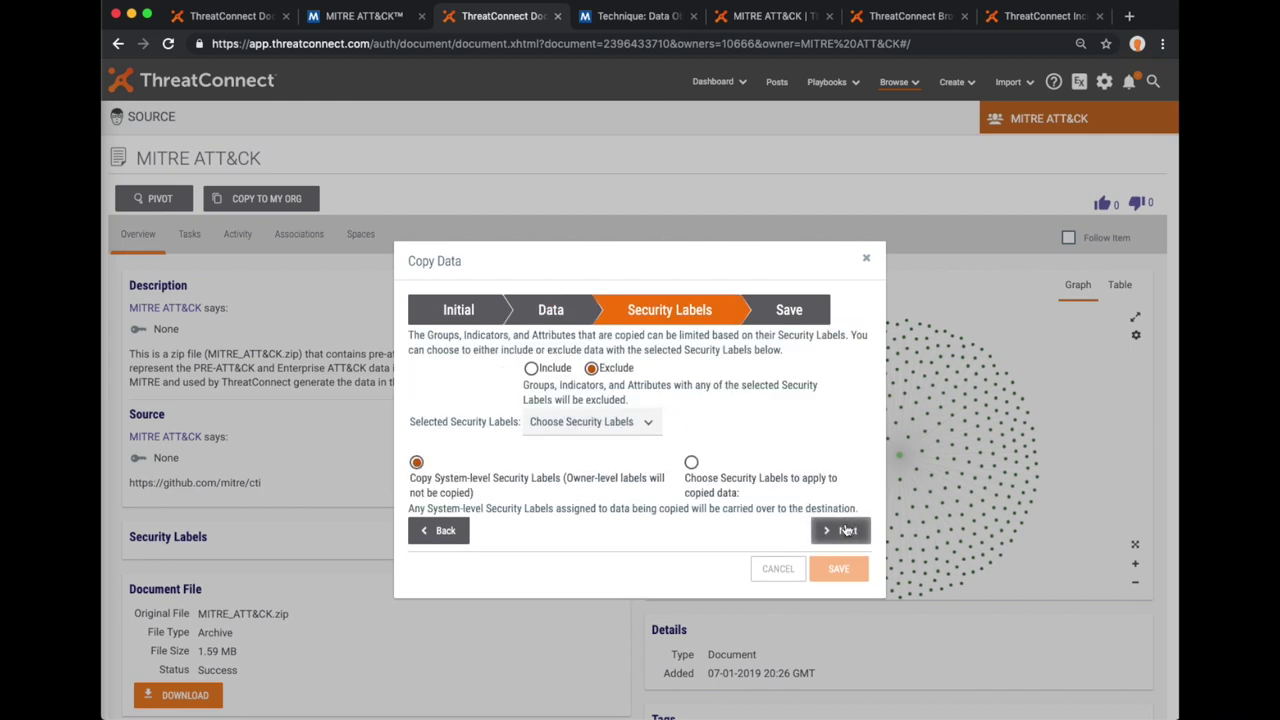
{"action": "left_click", "coordinate": [845, 530]}
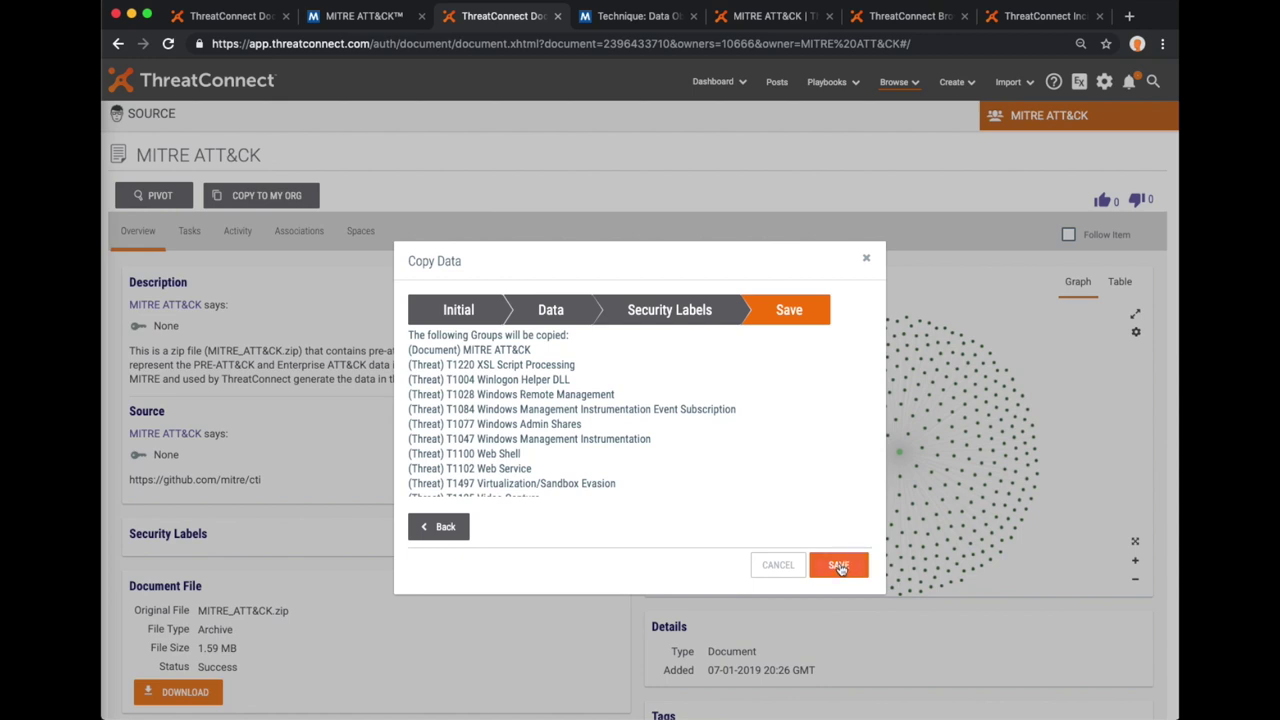
{"action": "left_click", "coordinate": [840, 566]}
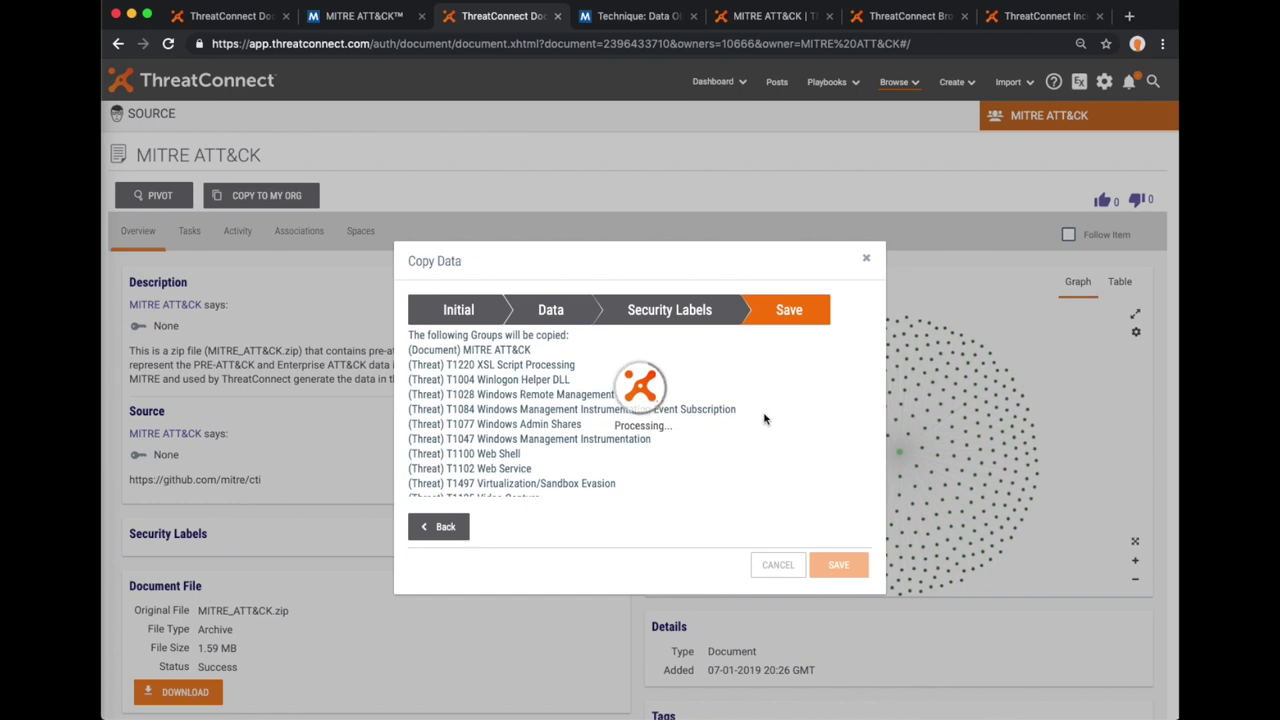
{"action": "left_click", "coordinate": [118, 43]}
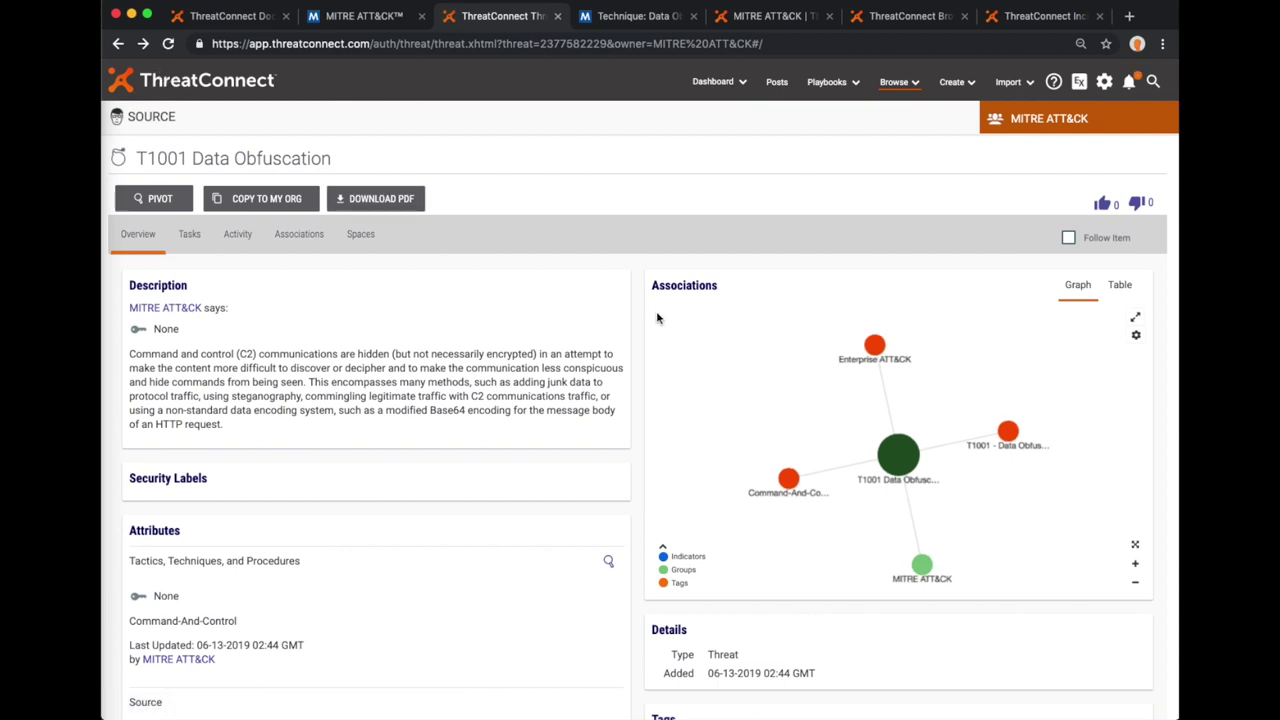
{"action": "scroll", "coordinate": [766, 340], "scroll_direction": "down", "scroll_amount": 8}
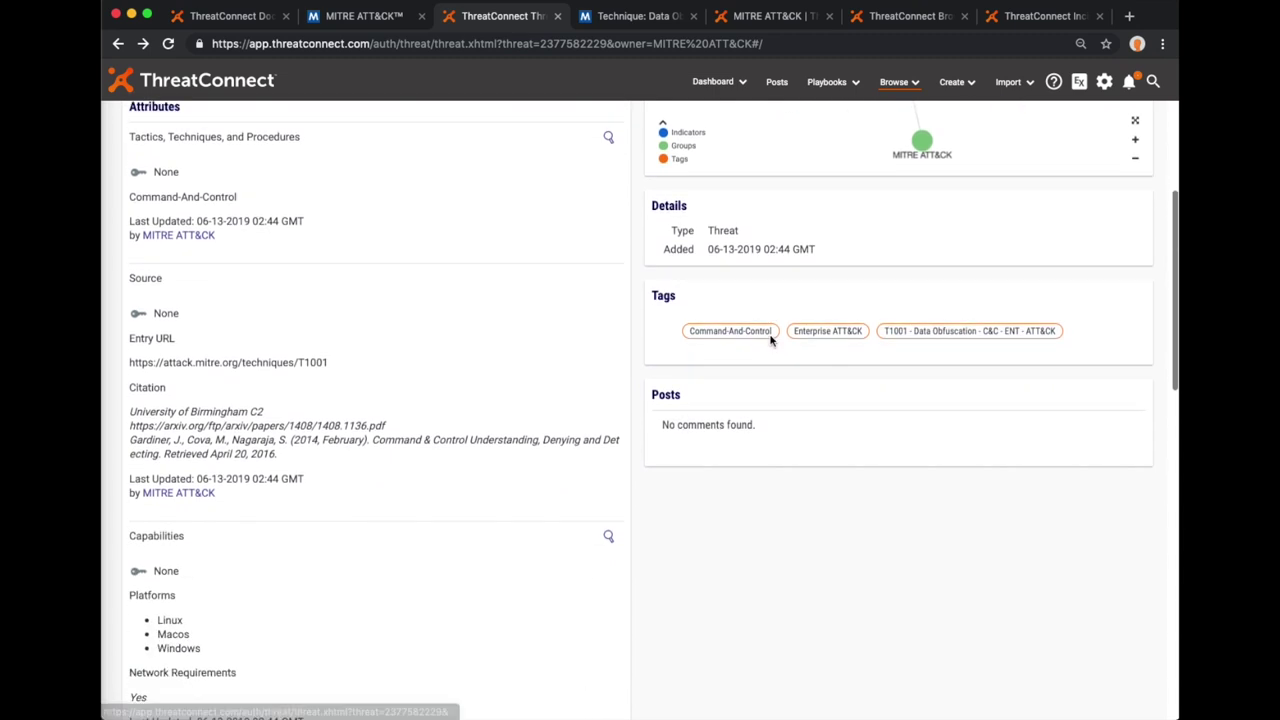
{"action": "scroll", "coordinate": [770, 340], "scroll_direction": "down", "scroll_amount": 1}
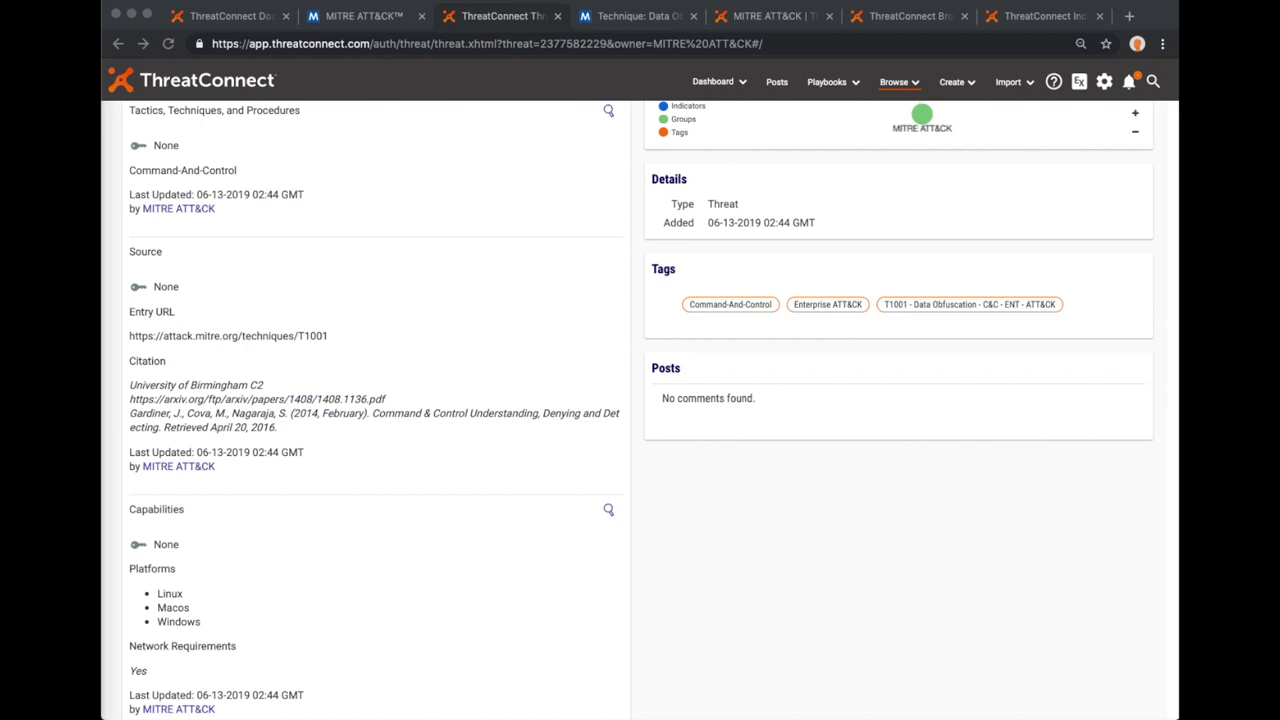
{"action": "left_click", "coordinate": [905, 83]}
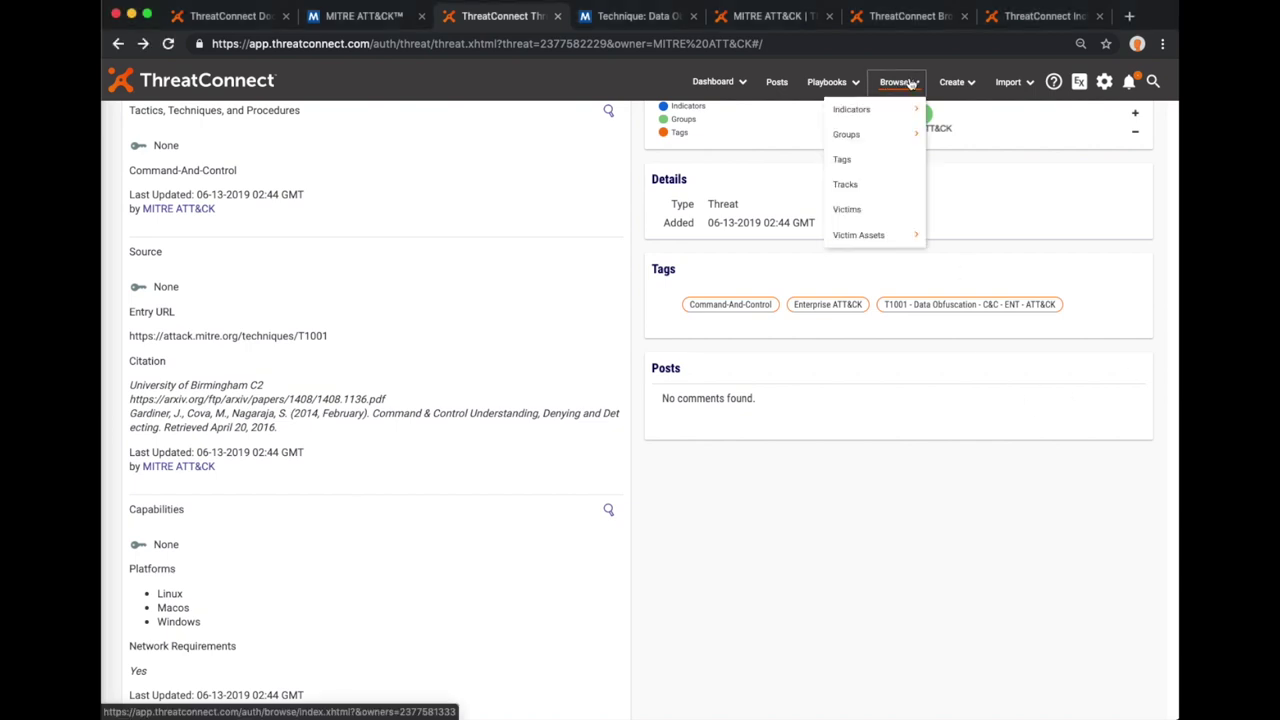
Filter the Threat list by the T1001 data obfuscation tag, narrowing 418 threats to 1.
{"action": "mouse_move", "coordinate": [872, 134]}
{"action": "left_click", "coordinate": [950, 388]}
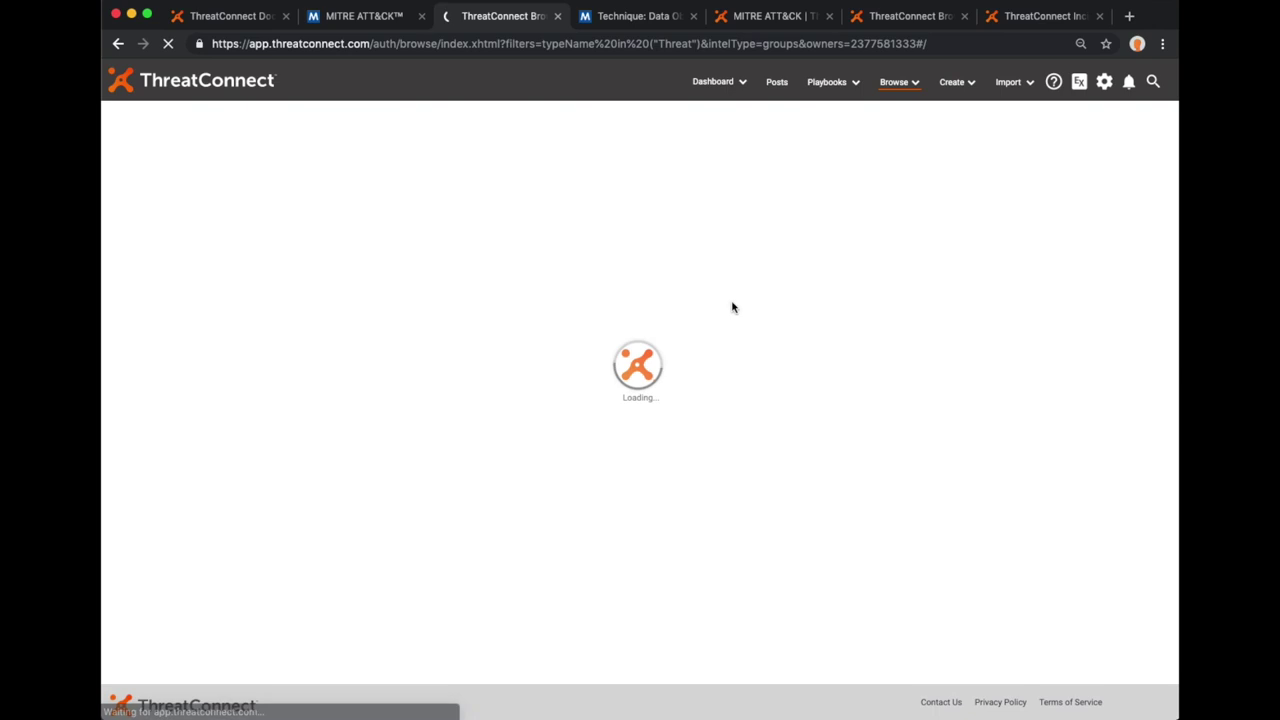
{"action": "left_click", "coordinate": [290, 125]}
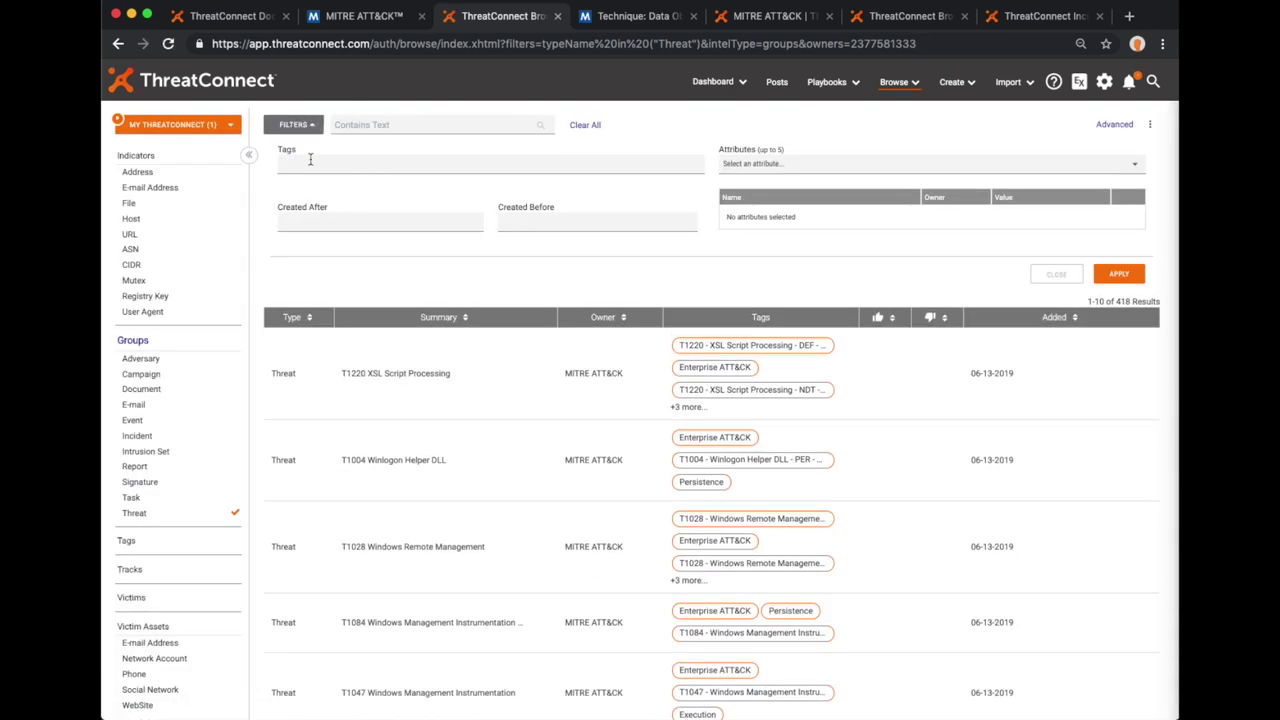
{"action": "left_click", "coordinate": [311, 160]}
{"action": "type", "text": "T1001"}
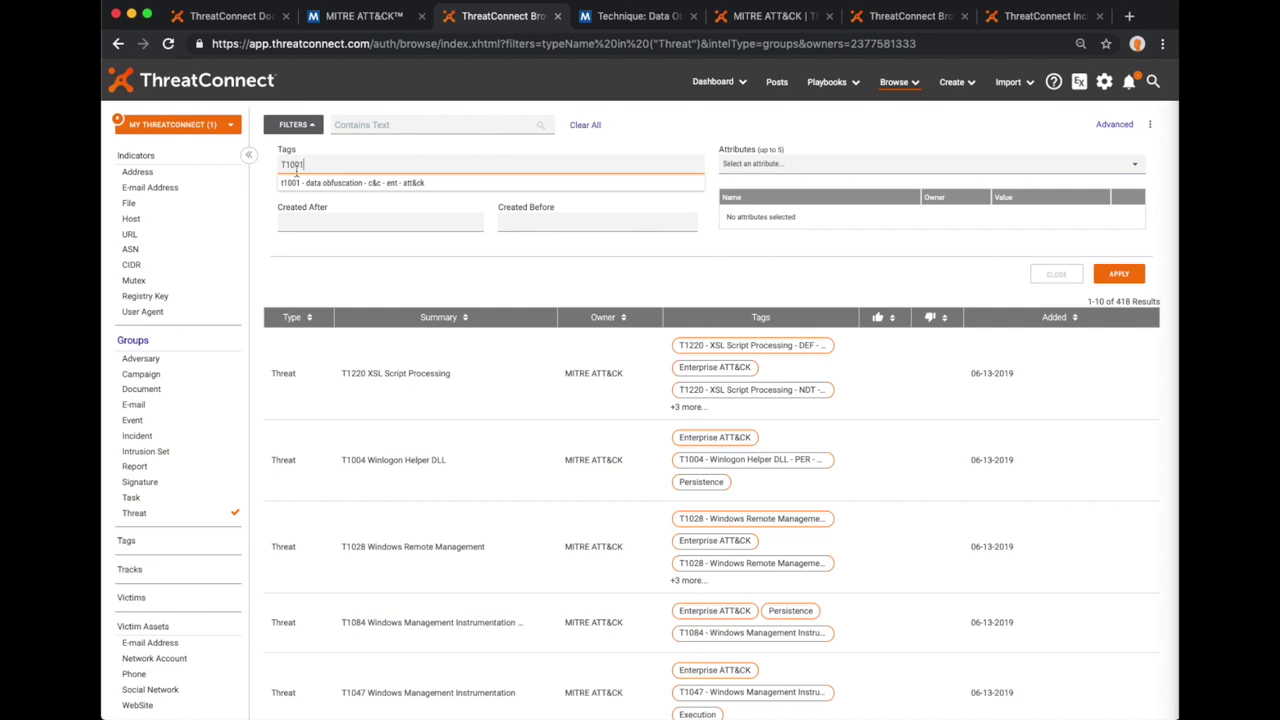
{"action": "key", "text": "Return"}
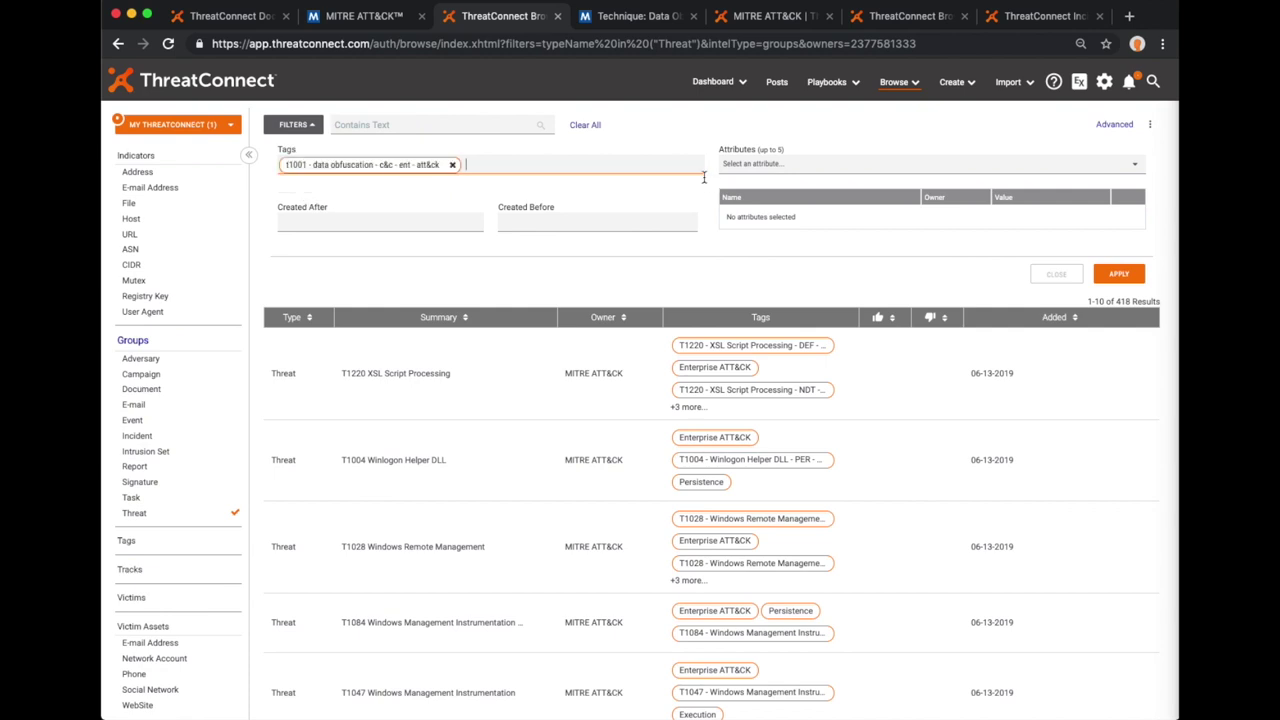
{"action": "left_click", "coordinate": [1118, 278]}
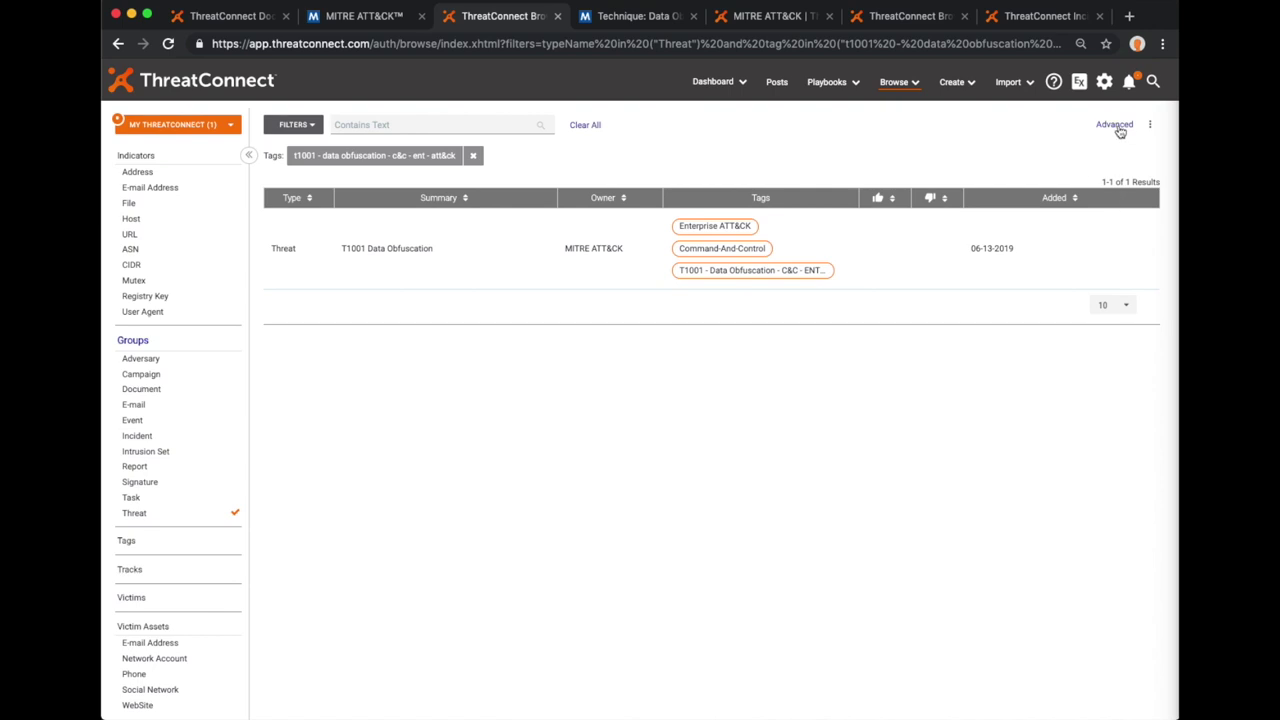
Switch the threat filter to a TQL query and change the tag operator from 'in' to 'like'.
{"action": "left_click", "coordinate": [1115, 125]}
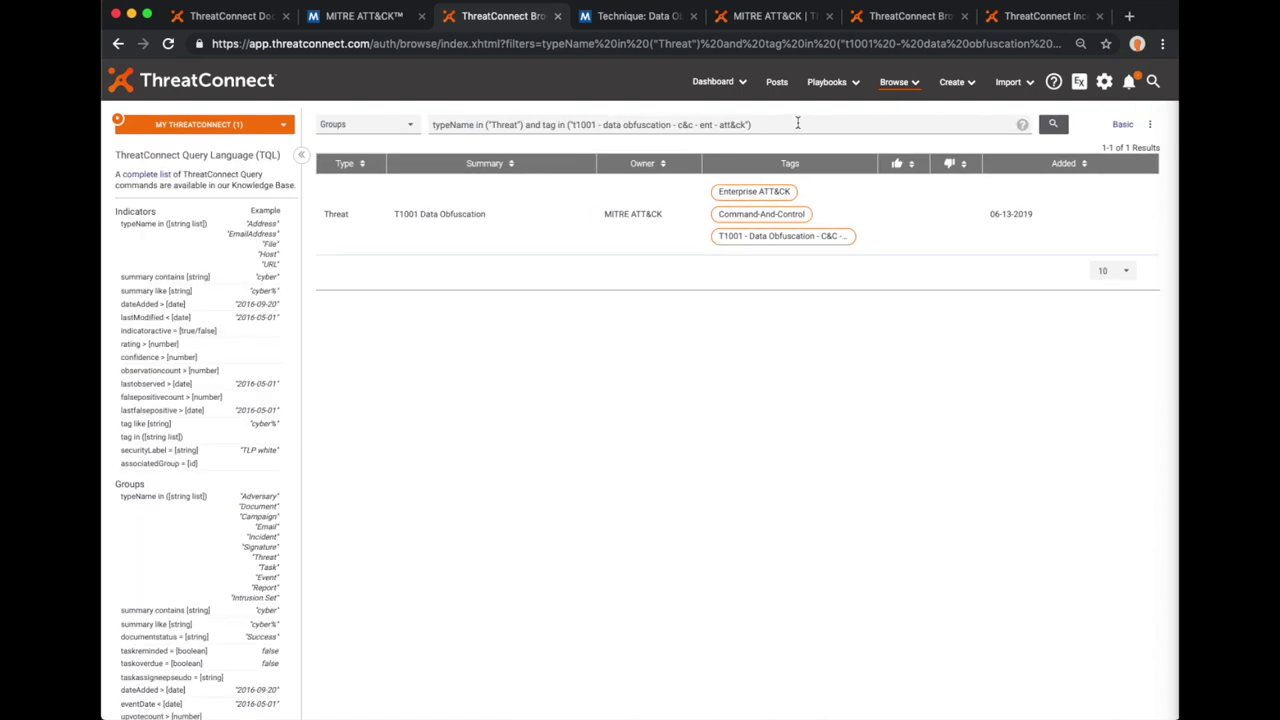
{"action": "left_click_drag", "start_coordinate": [797, 122], "coordinate": [366, 114]}
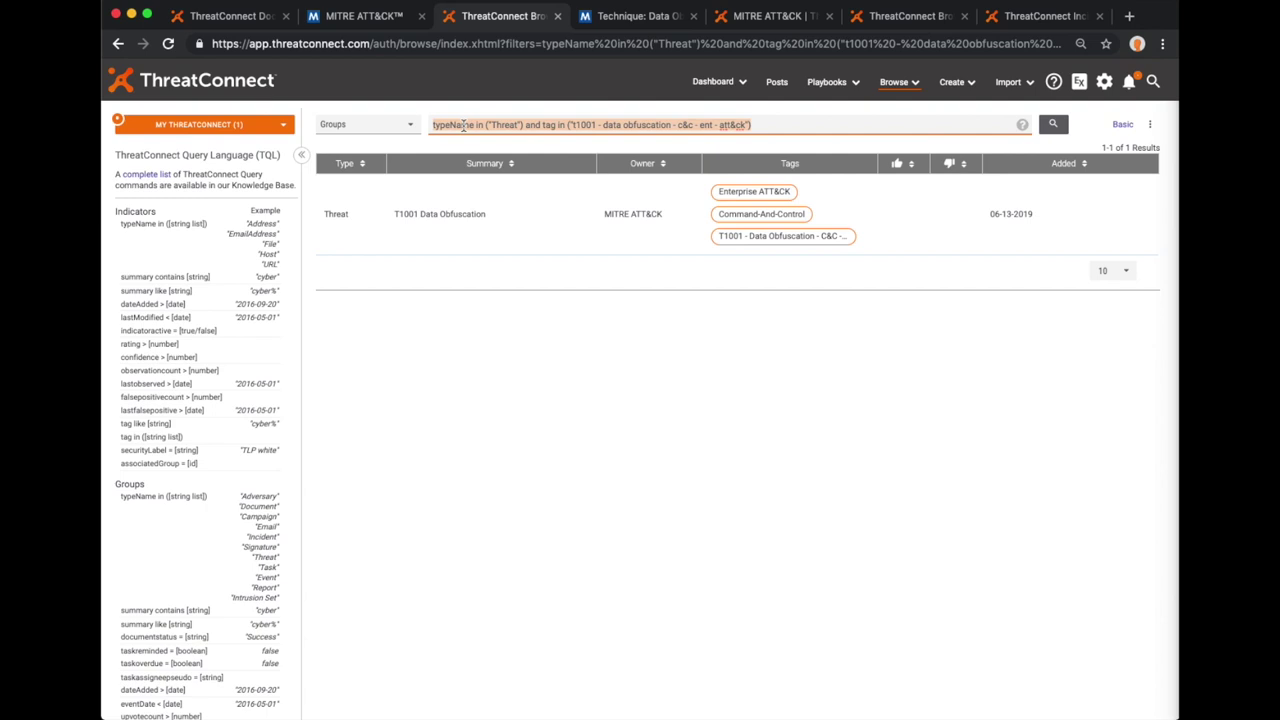
{"action": "left_click", "coordinate": [522, 125]}
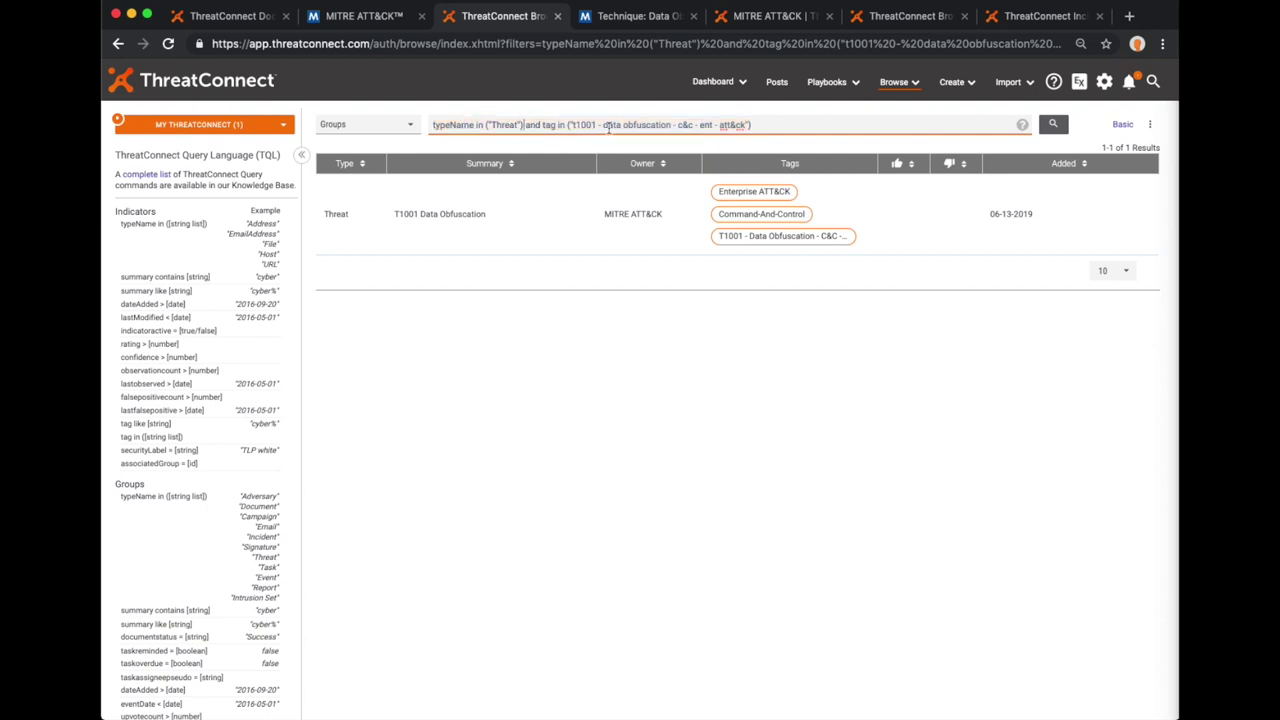
{"action": "left_click", "coordinate": [678, 125]}
{"action": "left_click", "coordinate": [570, 125]}
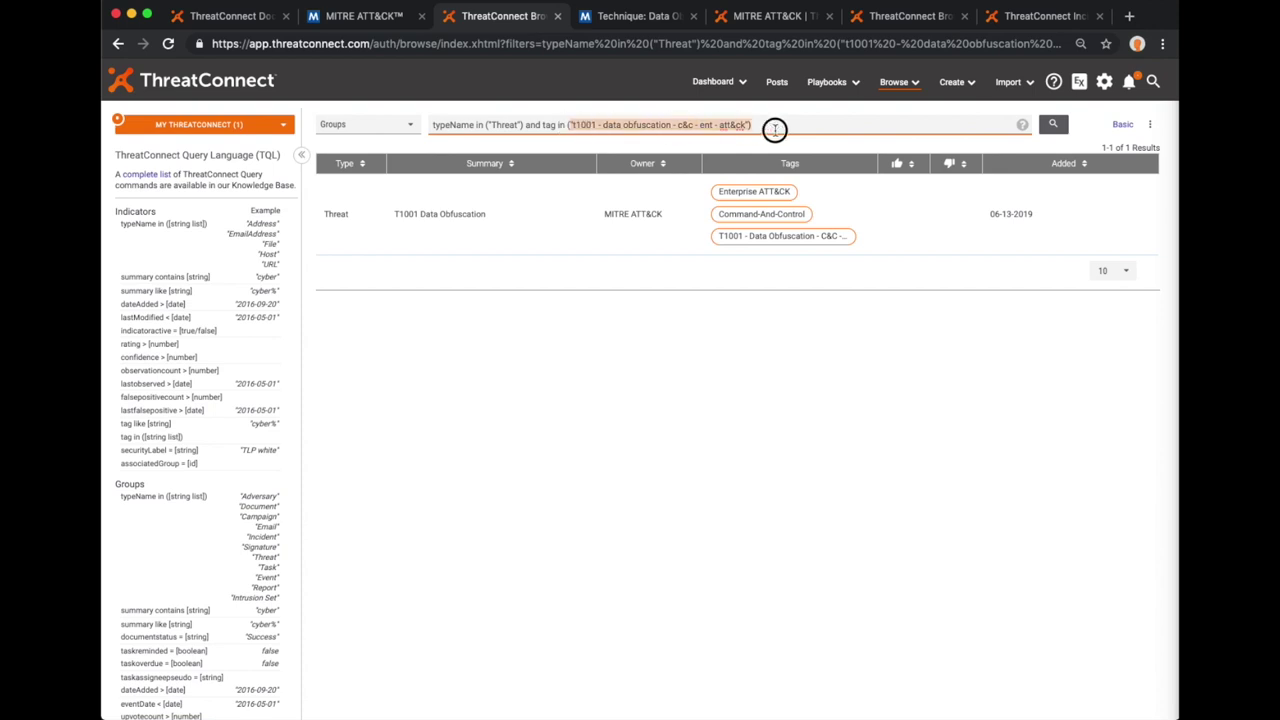
{"action": "left_click_drag", "start_coordinate": [556, 125], "coordinate": [569, 125]}
{"action": "type", "text": "like"}
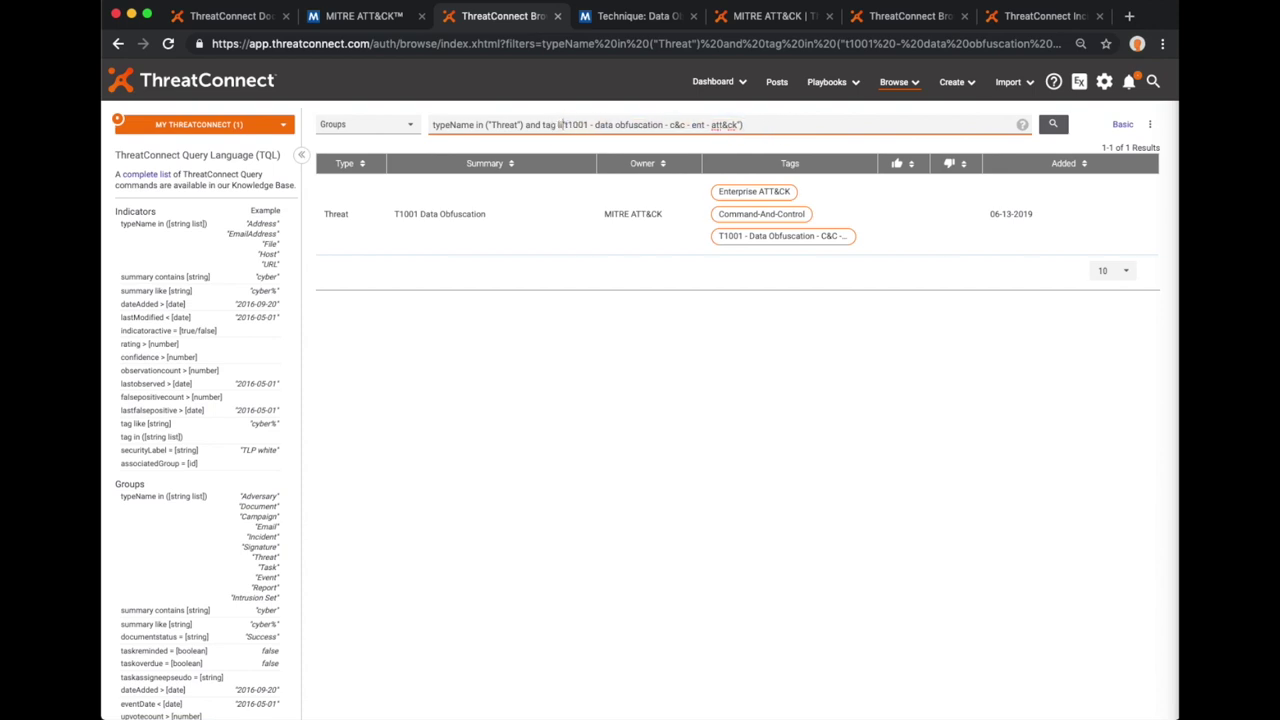
Rewrite the tag value as '%- exf -%' and run the search to list the nine Exfiltration threats.
{"action": "left_click_drag", "start_coordinate": [576, 125], "coordinate": [679, 125]}
{"action": "type", "text": "%"}
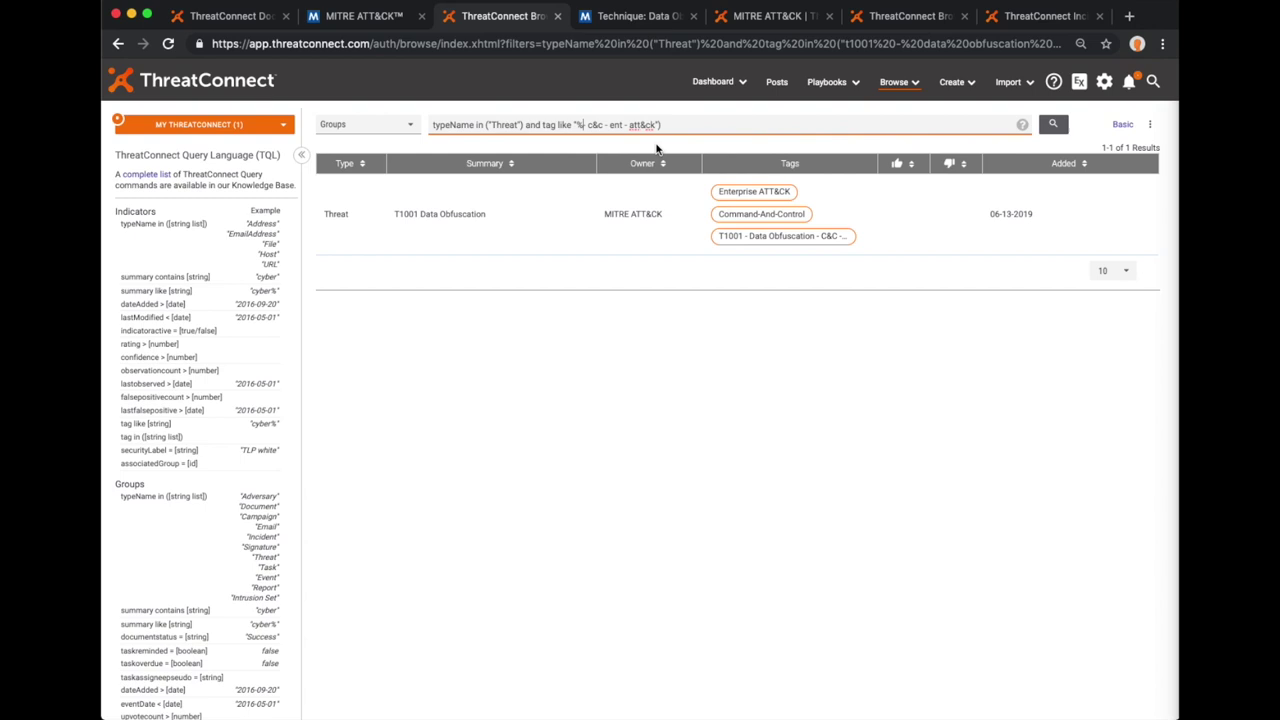
{"action": "left_click_drag", "start_coordinate": [609, 125], "coordinate": [663, 123]}
{"action": "type", "text": "%"}
{"action": "key", "text": "BackSpace"}
{"action": "key", "text": "Left"}
{"action": "key", "text": "Left"}
{"action": "key", "text": "BackSpace"}
{"action": "key", "text": "Return"}
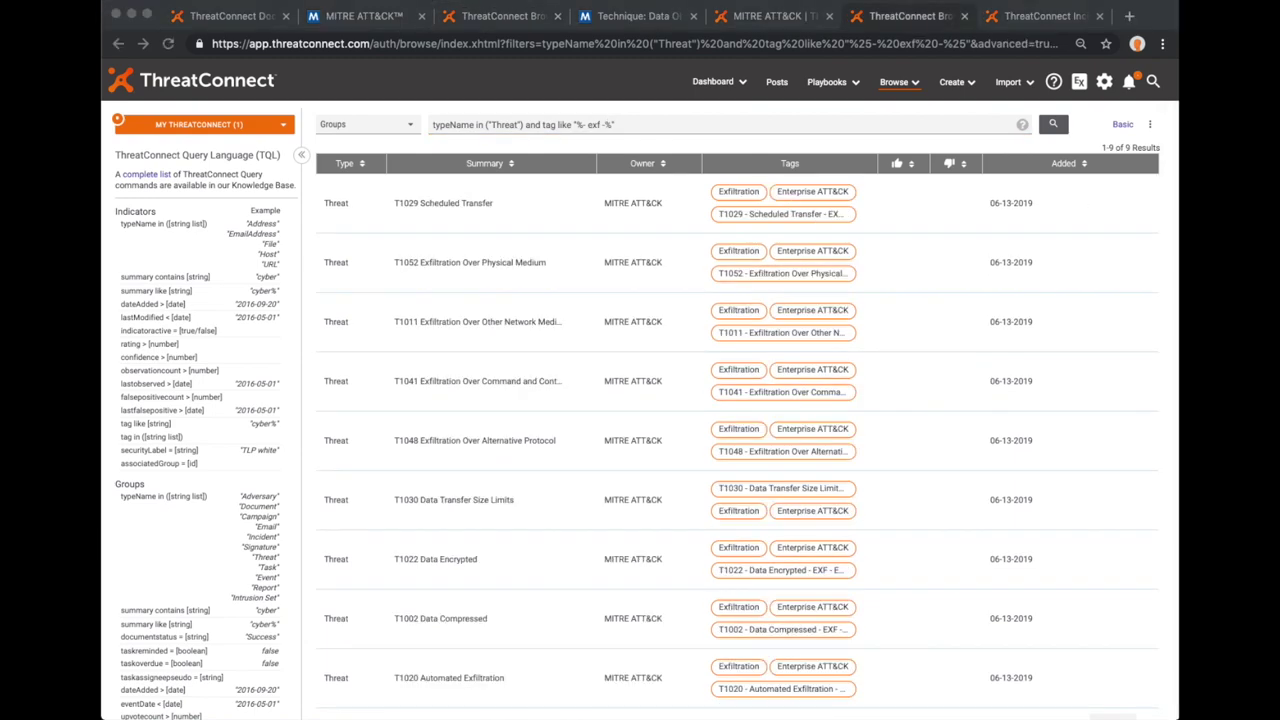
{"action": "left_click", "coordinate": [1010, 18]}
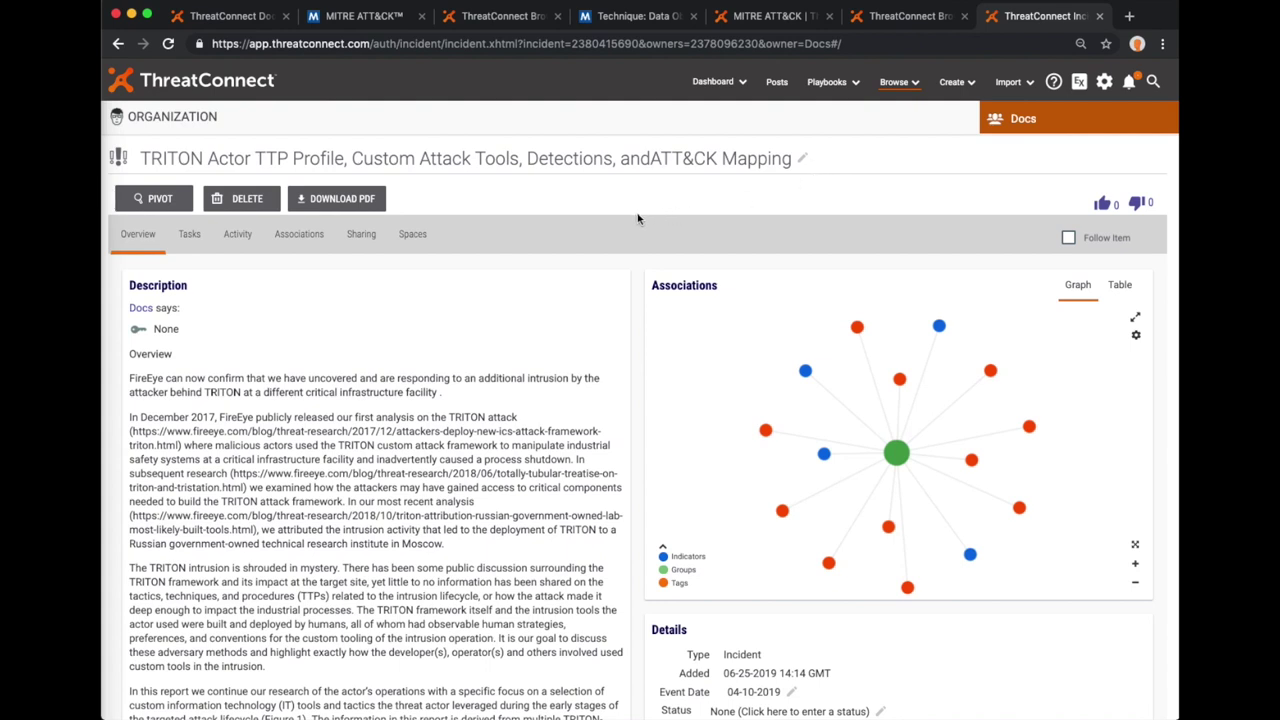
Scroll to the TRITON Discovery Tips and highlight the Scheduled Tasks by XML trigger persistence line.
{"action": "scroll", "coordinate": [638, 218], "scroll_direction": "down", "scroll_amount": 20}
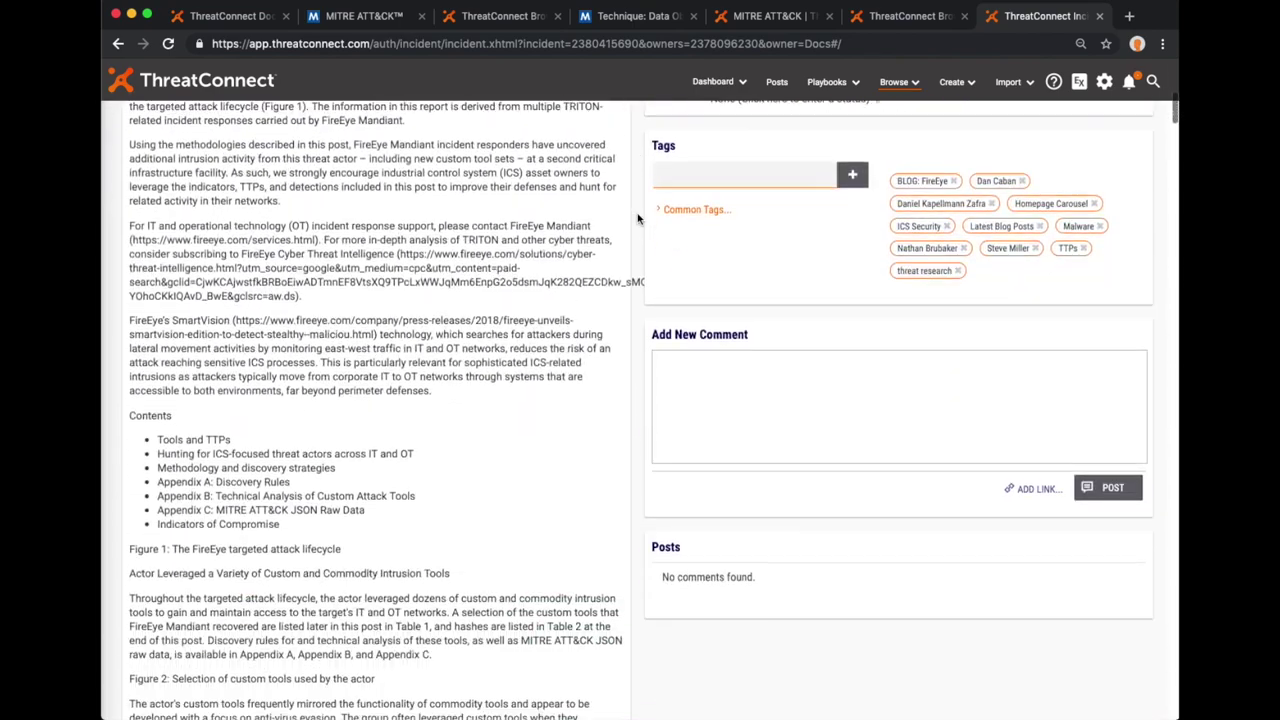
{"action": "scroll", "coordinate": [638, 218], "scroll_direction": "down", "scroll_amount": 20}
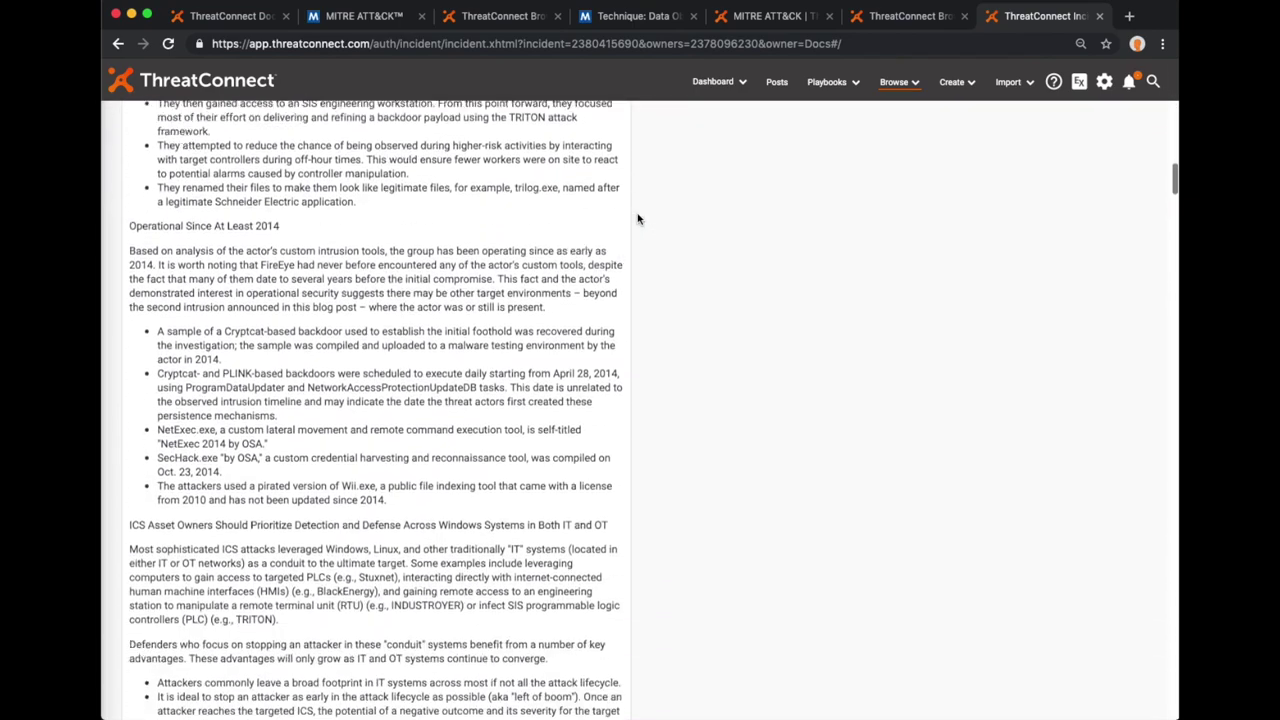
{"action": "scroll", "coordinate": [638, 218], "scroll_direction": "down", "scroll_amount": 10}
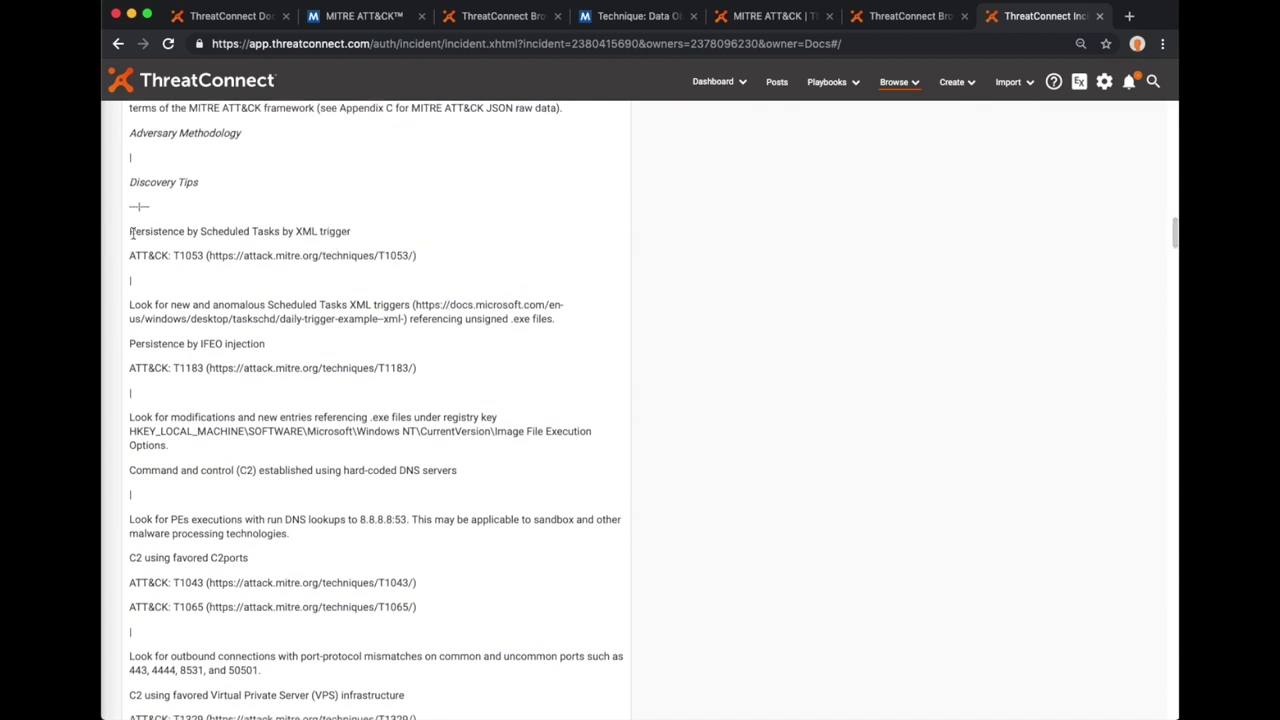
{"action": "left_click_drag", "start_coordinate": [127, 234], "coordinate": [203, 258]}
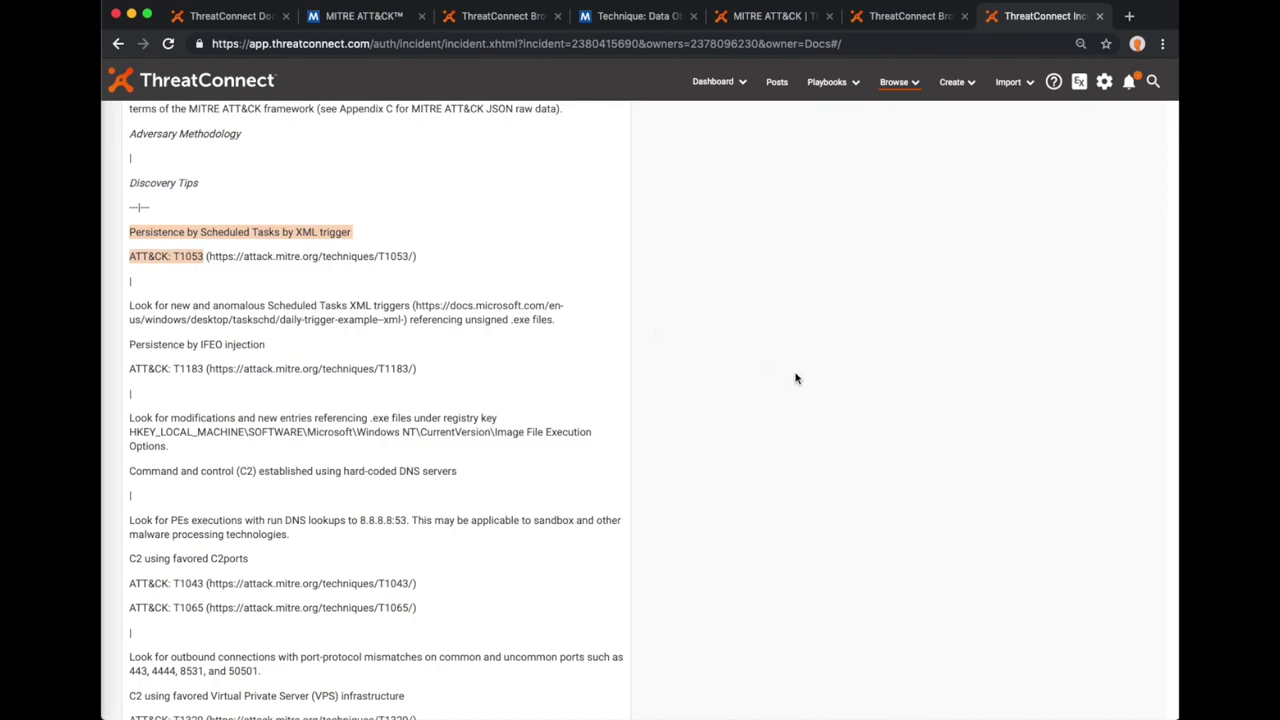
{"action": "scroll", "coordinate": [788, 375], "scroll_direction": "up", "scroll_amount": 5}
{"action": "scroll", "coordinate": [788, 375], "scroll_direction": "up", "scroll_amount": 10}
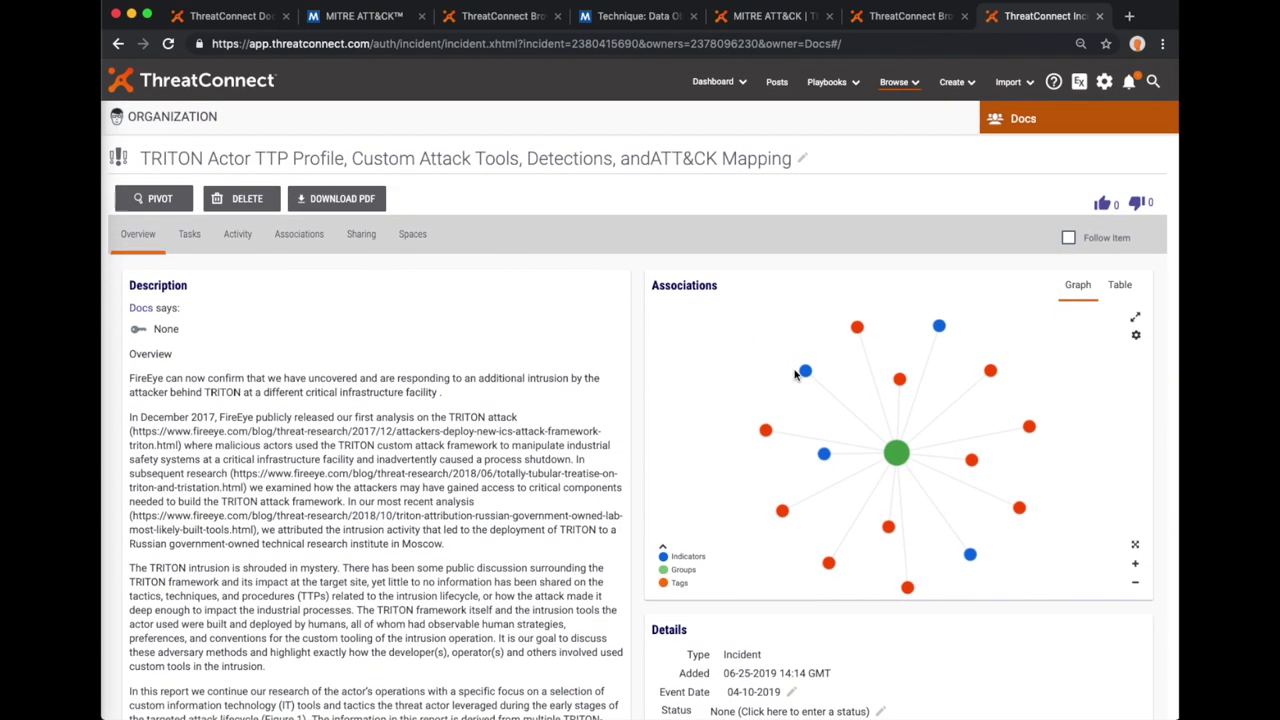
{"action": "scroll", "coordinate": [797, 380], "scroll_direction": "down", "scroll_amount": 5}
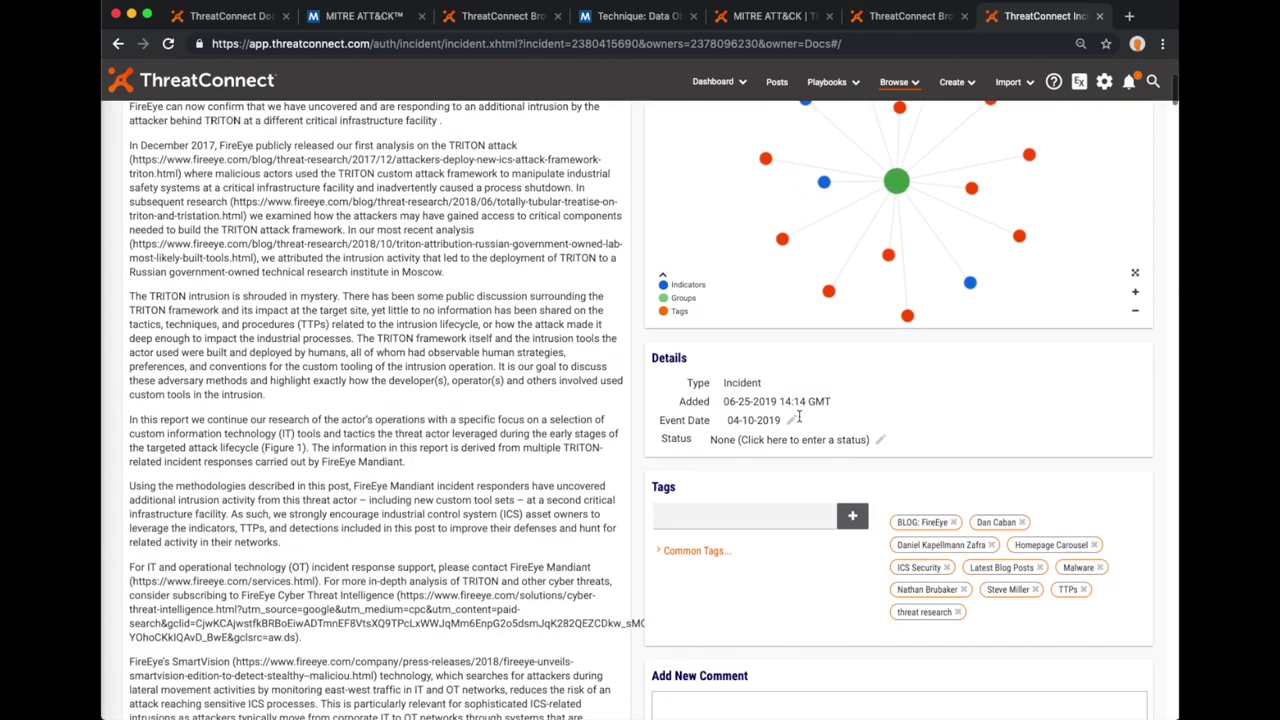
{"action": "scroll", "coordinate": [799, 418], "scroll_direction": "down", "scroll_amount": 1}
Add the tag 'T1053 - Scheduled Task - PER - ENT - ATT&CK' to the TRITON incident and open it.
{"action": "left_click", "coordinate": [775, 493]}
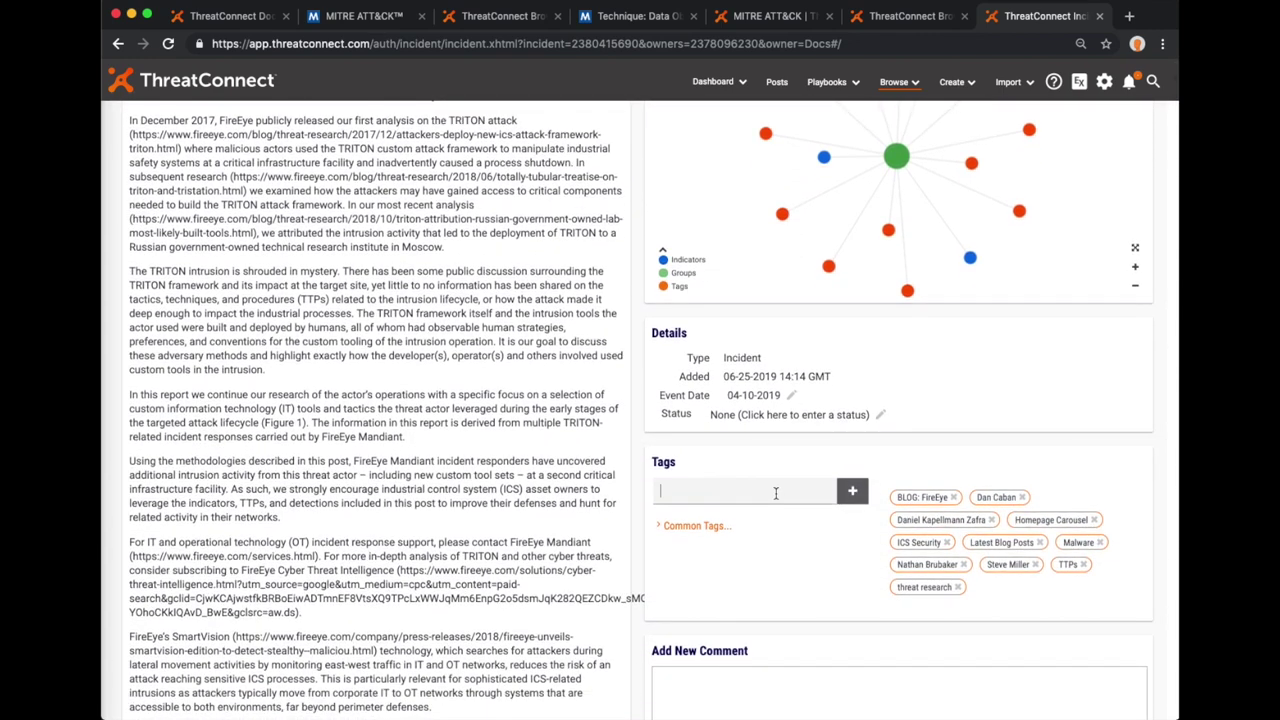
{"action": "type", "text": "T10"}
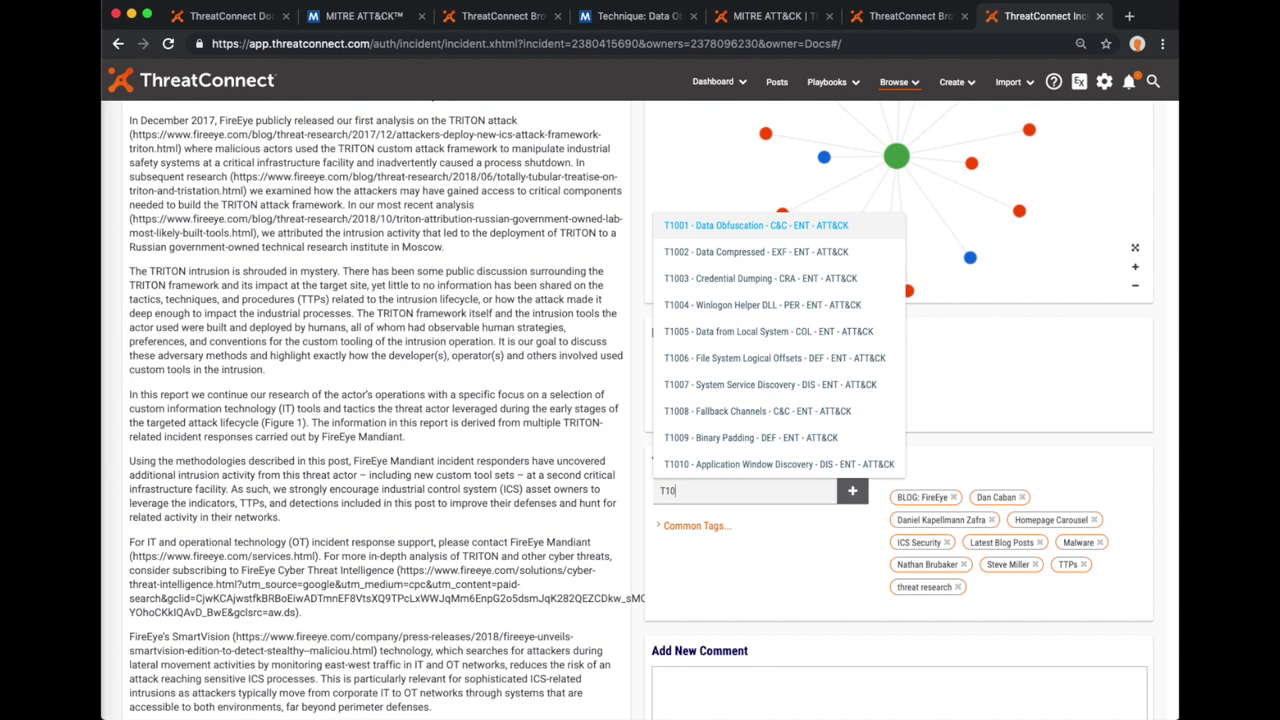
{"action": "type", "text": "53"}
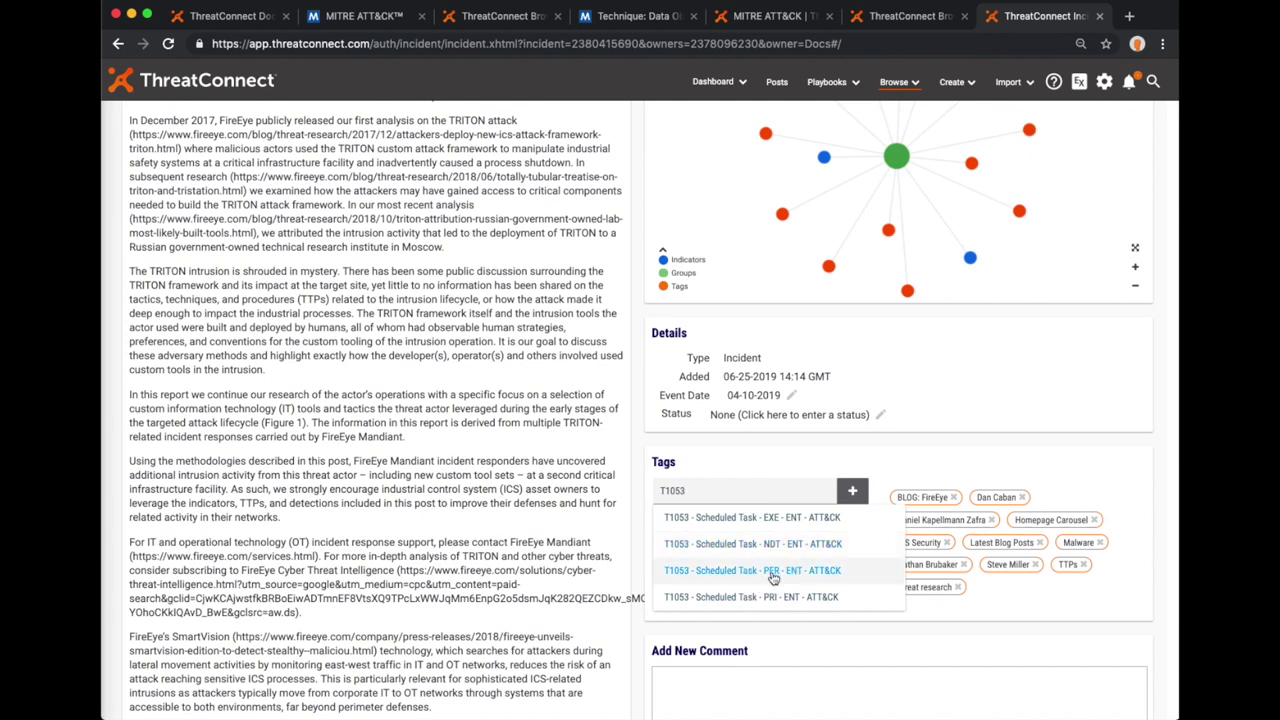
{"action": "left_click", "coordinate": [773, 575]}
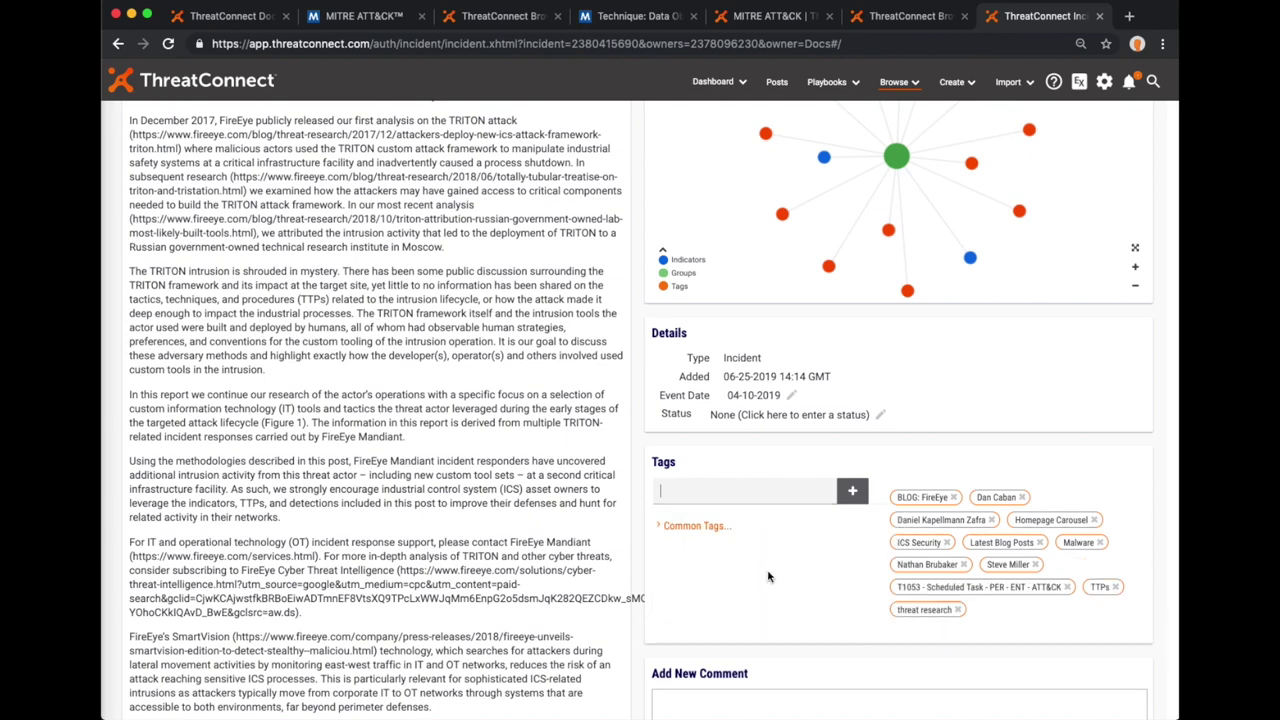
{"action": "left_click", "coordinate": [965, 590]}
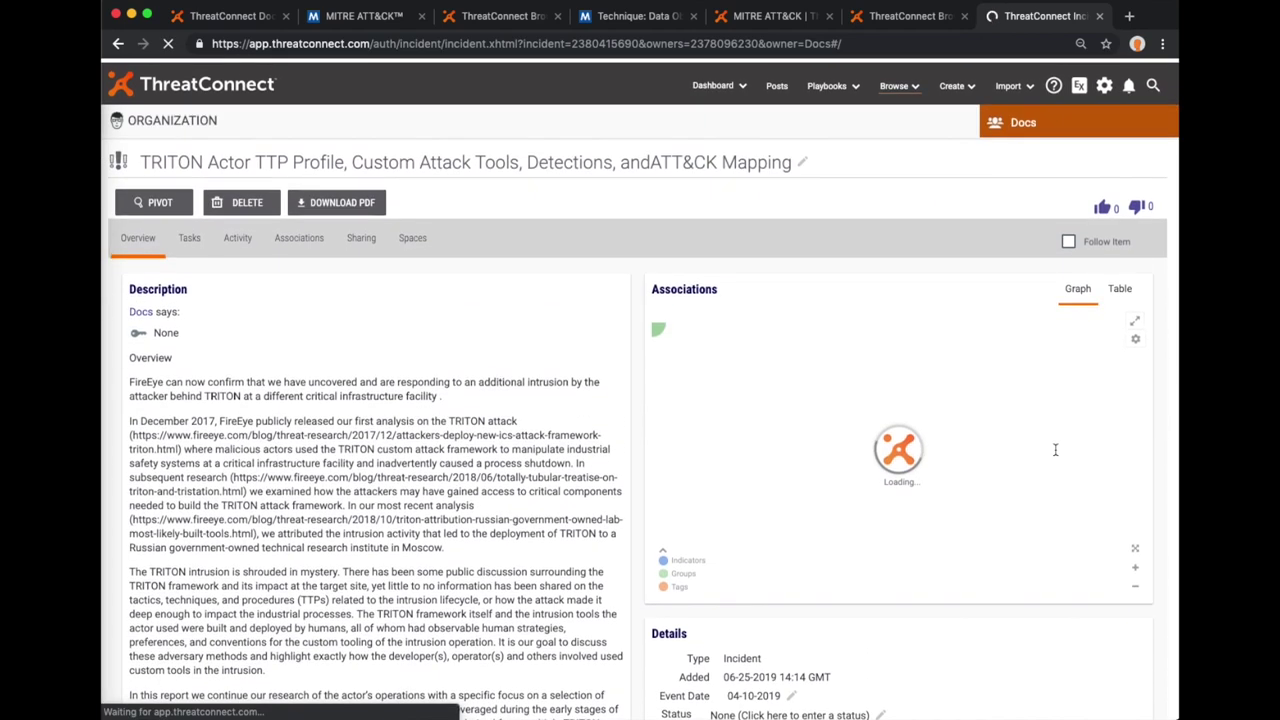
Expand the association graph and pivot from the T1053 tag node to its two related Scheduled Task groups.
{"action": "left_click", "coordinate": [1136, 320]}
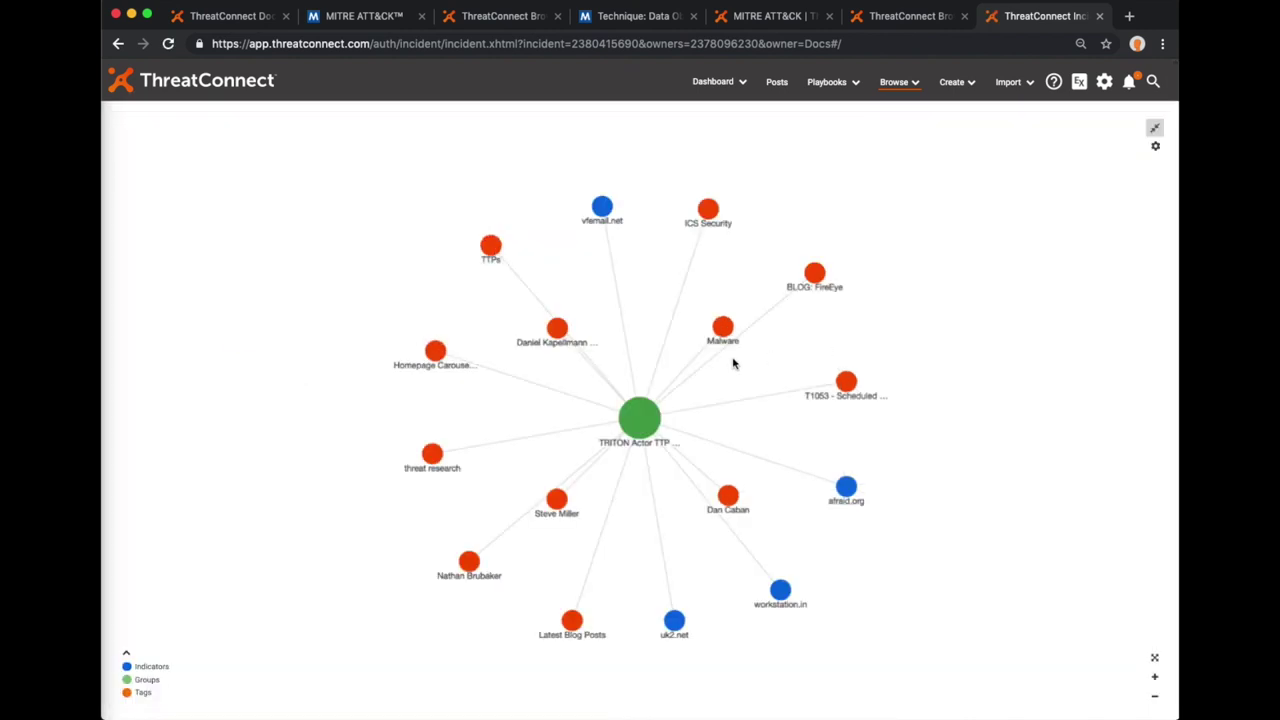
{"action": "left_click_drag", "start_coordinate": [846, 381], "coordinate": [925, 345]}
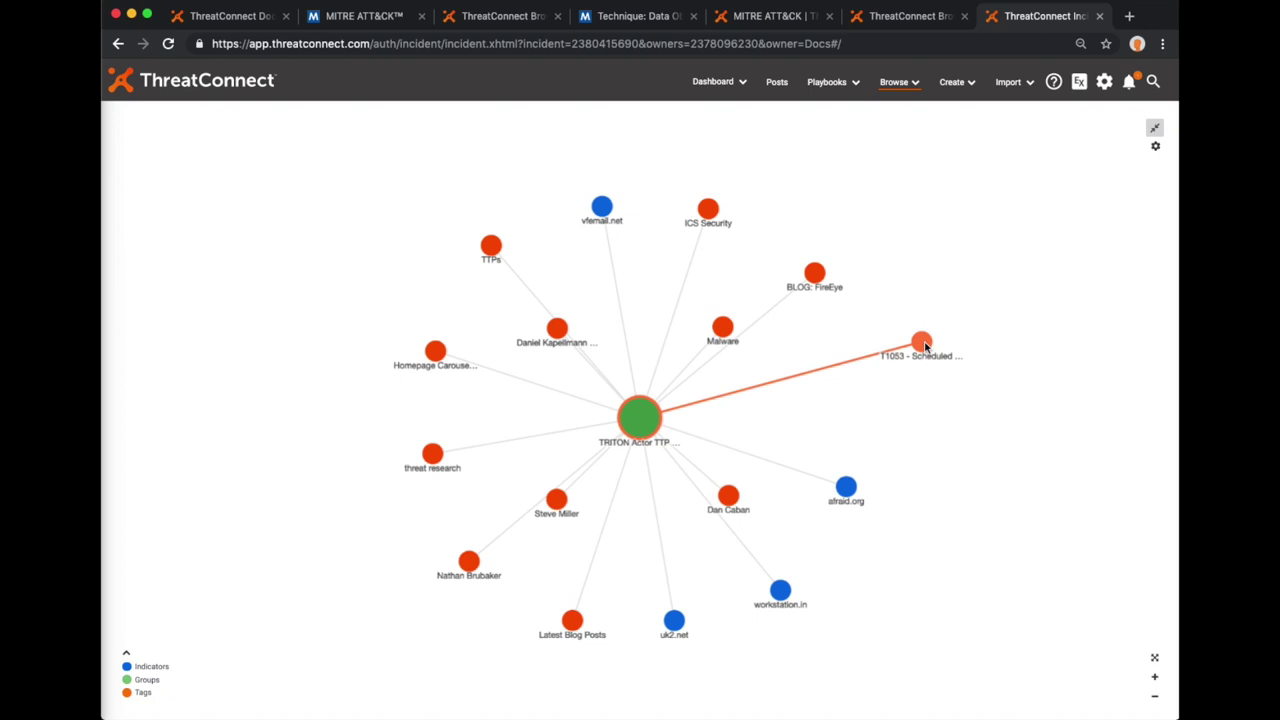
{"action": "left_click", "coordinate": [925, 345]}
{"action": "left_click", "coordinate": [962, 381]}
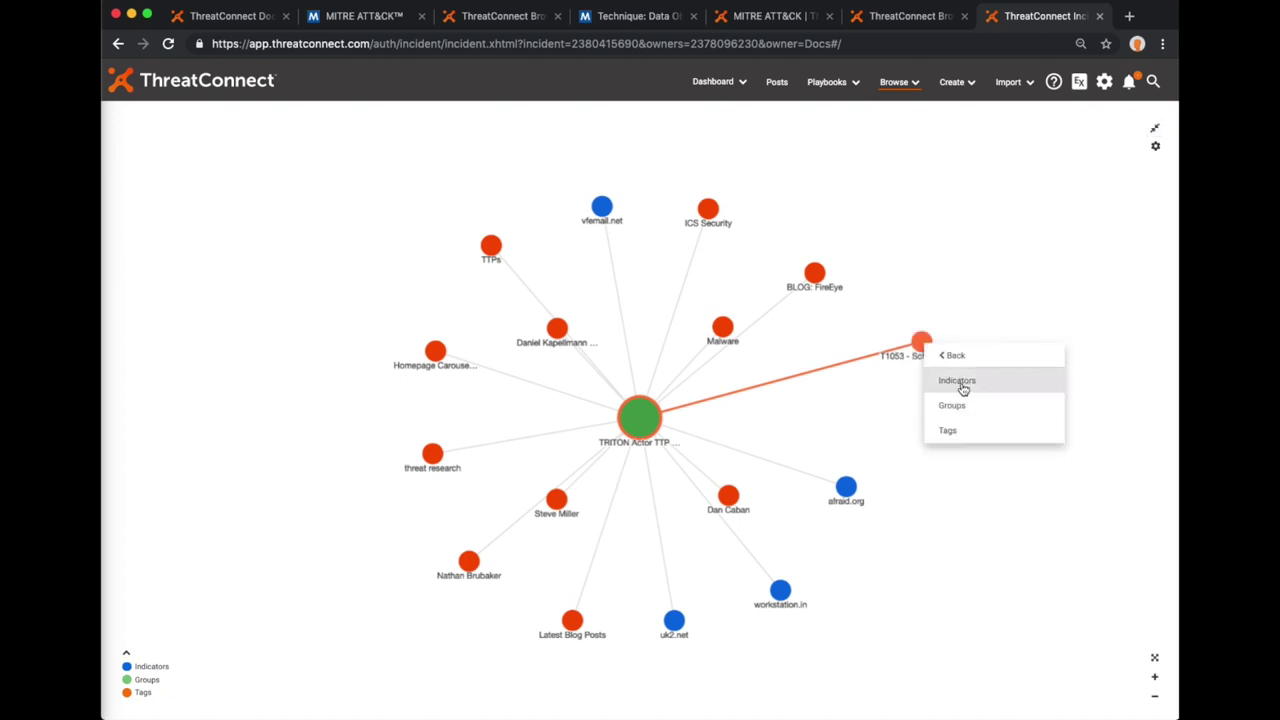
{"action": "left_click", "coordinate": [963, 406]}
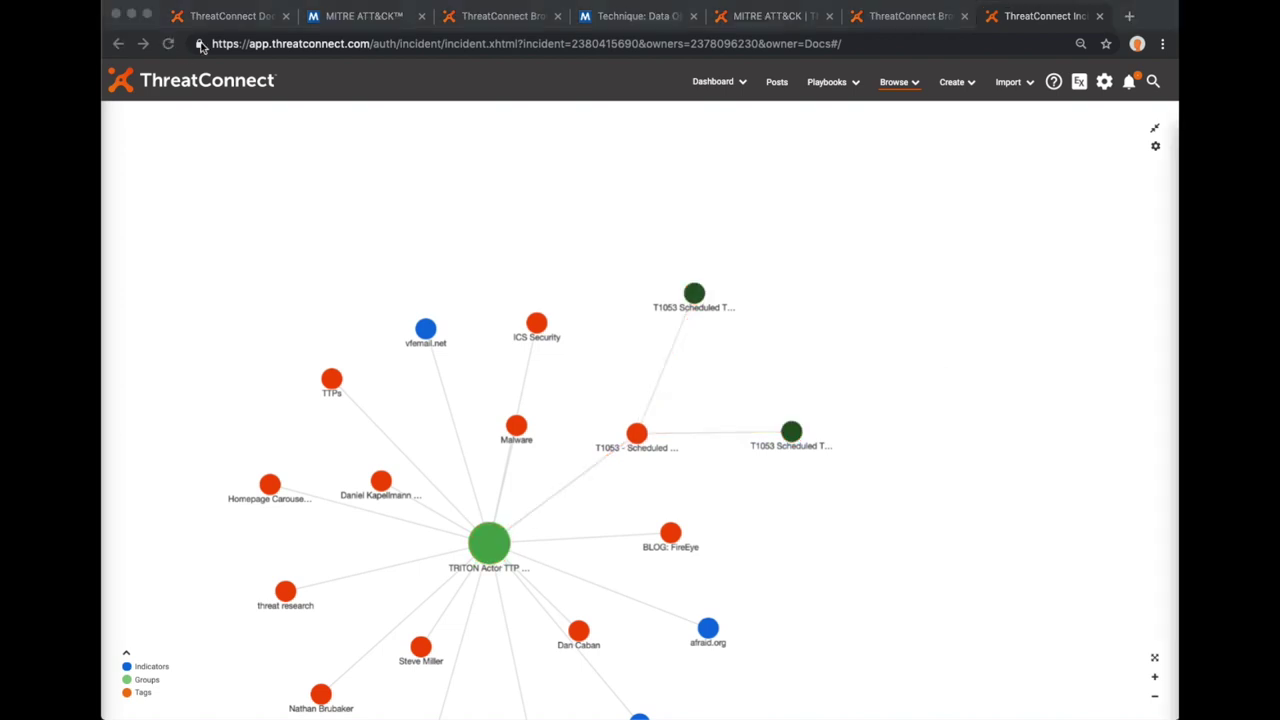
{"action": "left_click", "coordinate": [218, 18]}
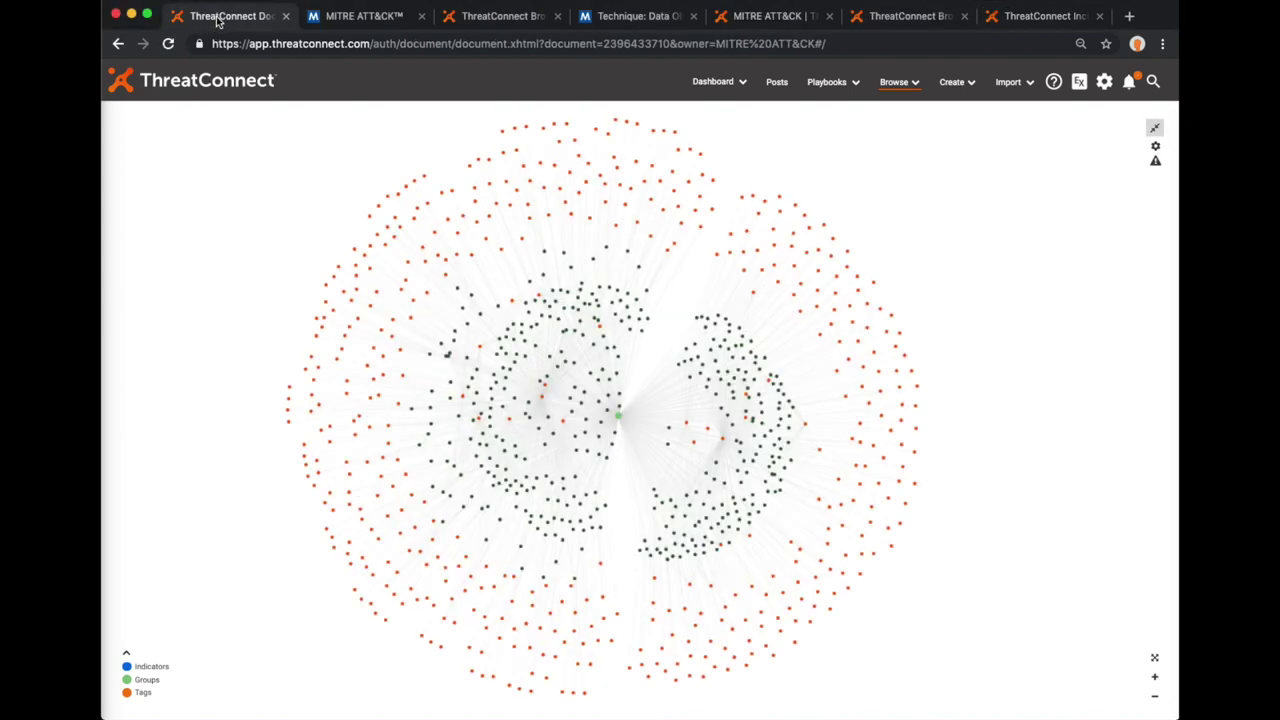